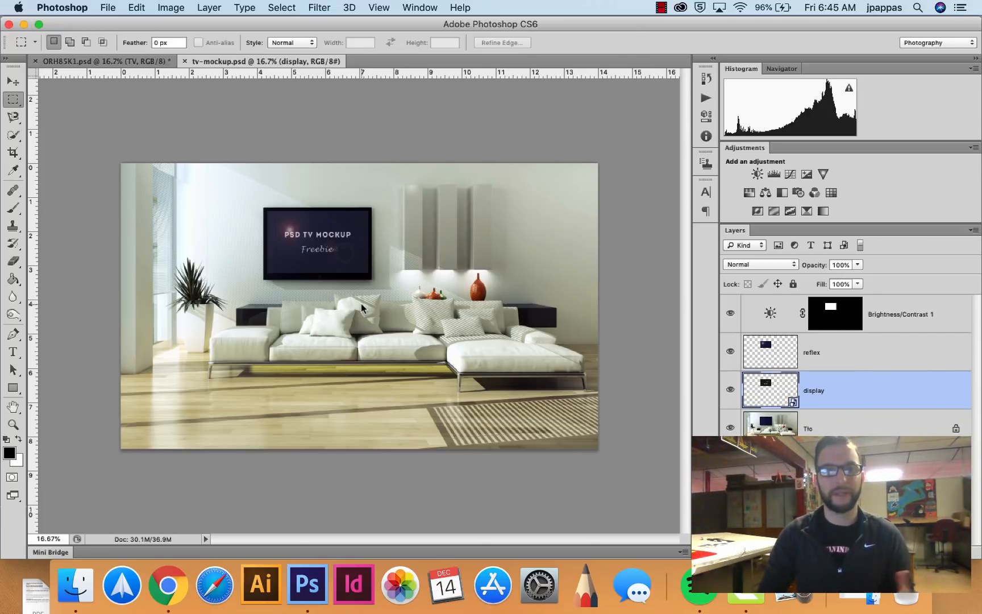
- Open the contents of the display layer's smart object and accept the missing fonts notice
key("super+equal")
key("super+equal")
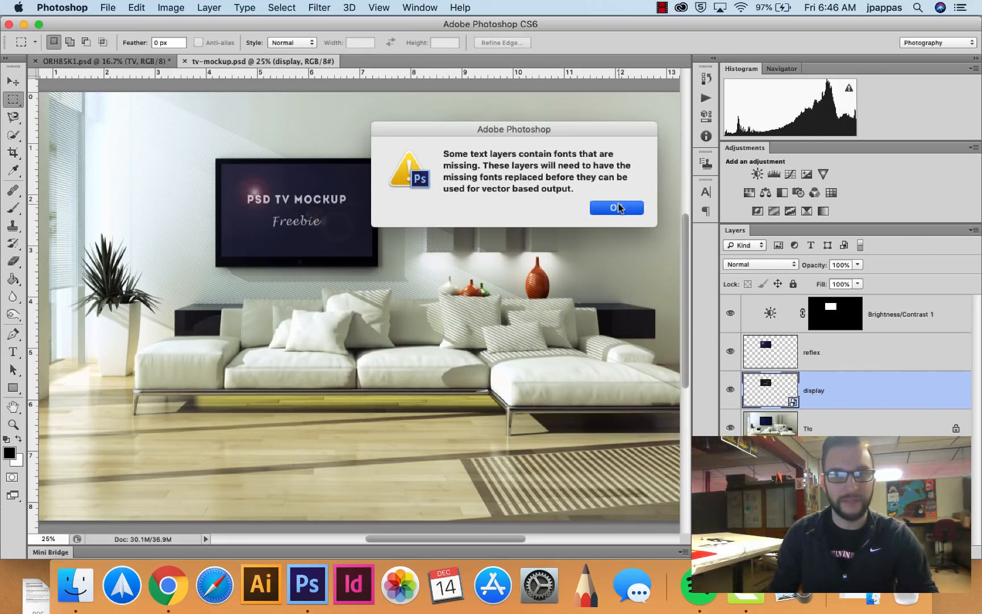
left_click(618, 207)
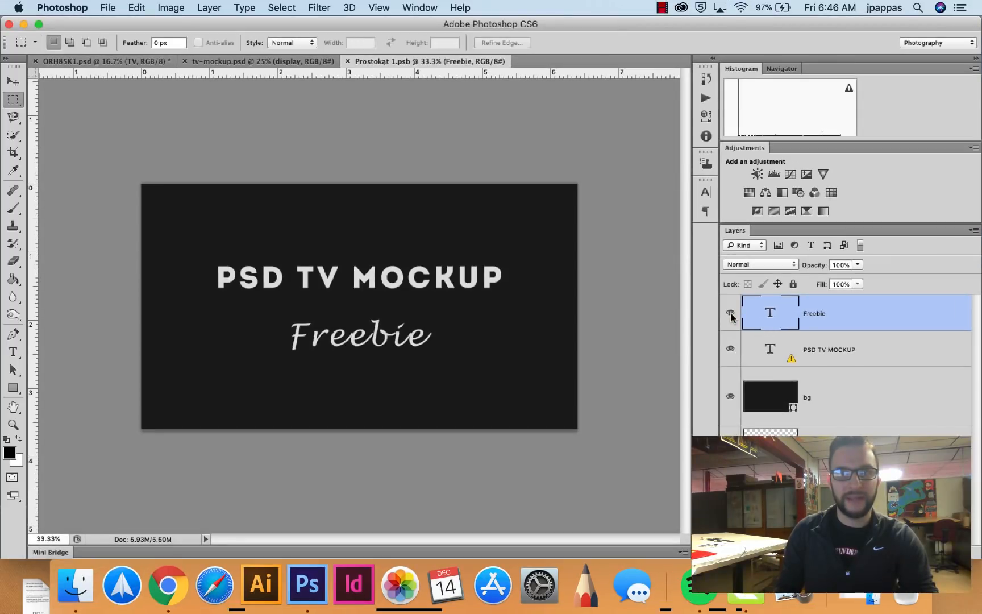
- Toggle the Freebie, PSD TV MOCKUP and bg layers off and back on to examine what each contains
left_click(731, 313)
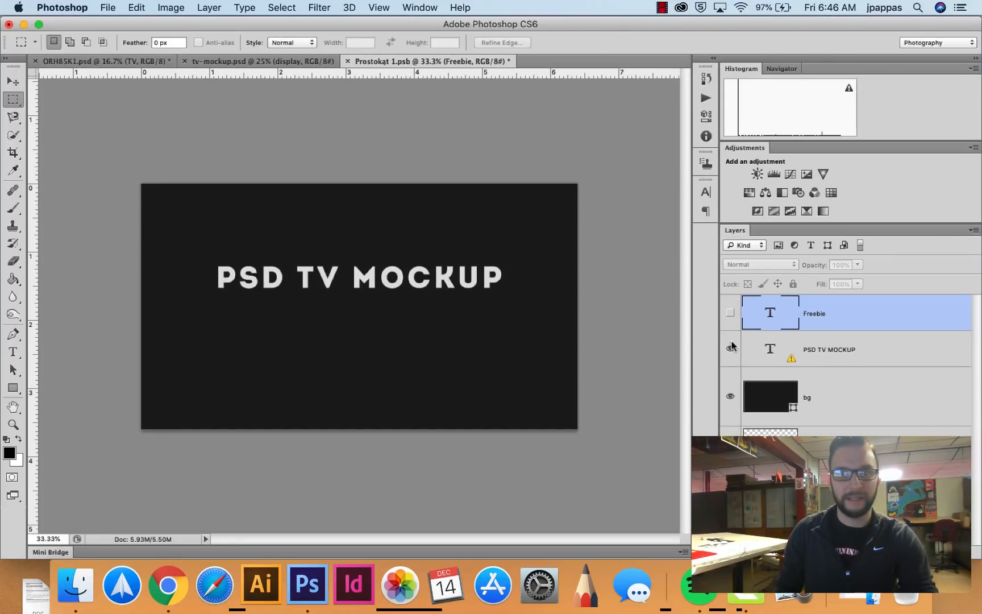
left_click(730, 348)
left_click(730, 396)
left_click(730, 397)
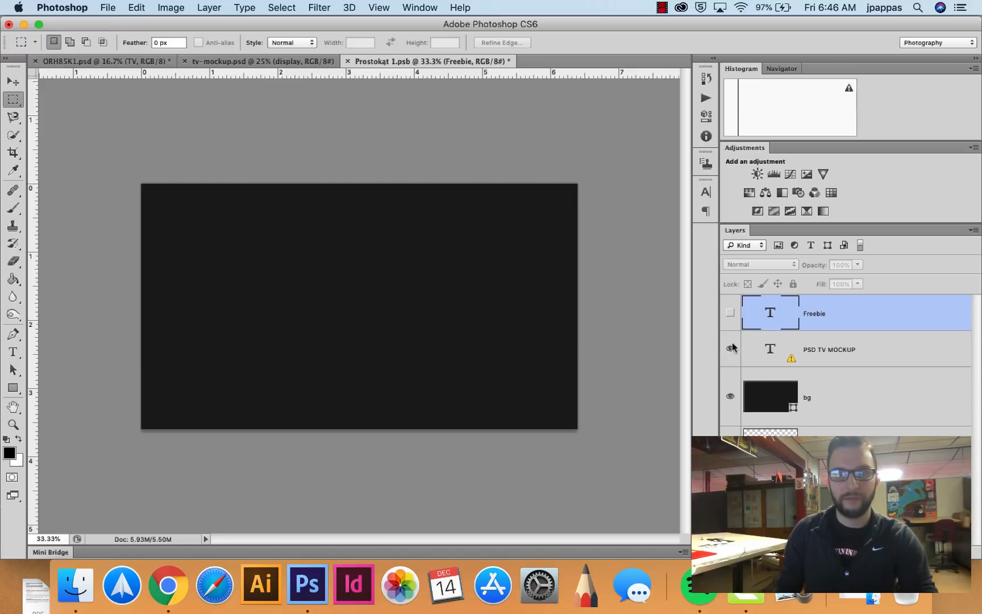
left_click(730, 348)
left_click(730, 313)
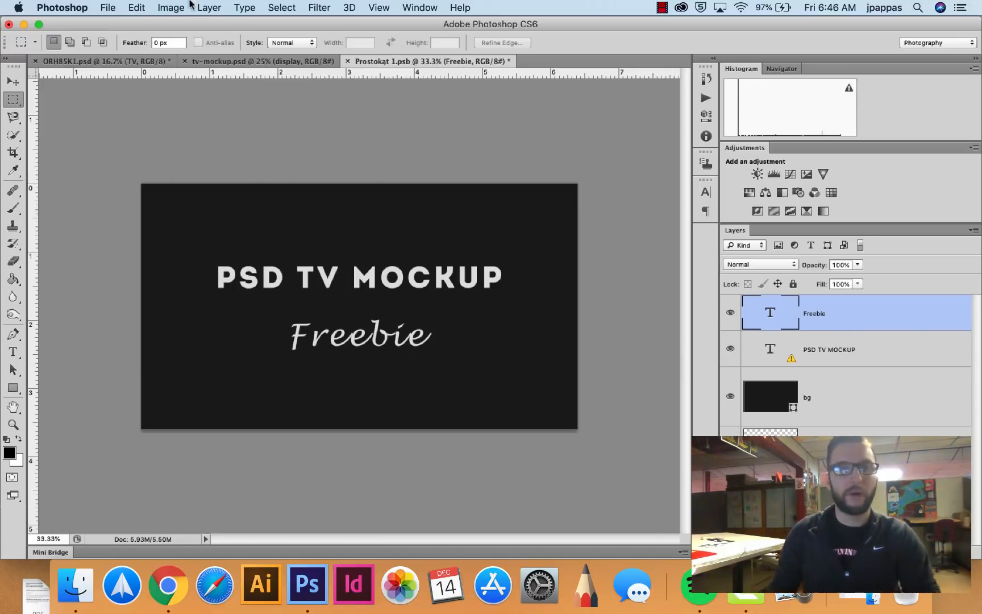
- Start placing a file and browse from the Desktop's LESSON 5 folder through Clipping Mask Files to the Walking Dead folder
left_click(108, 8)
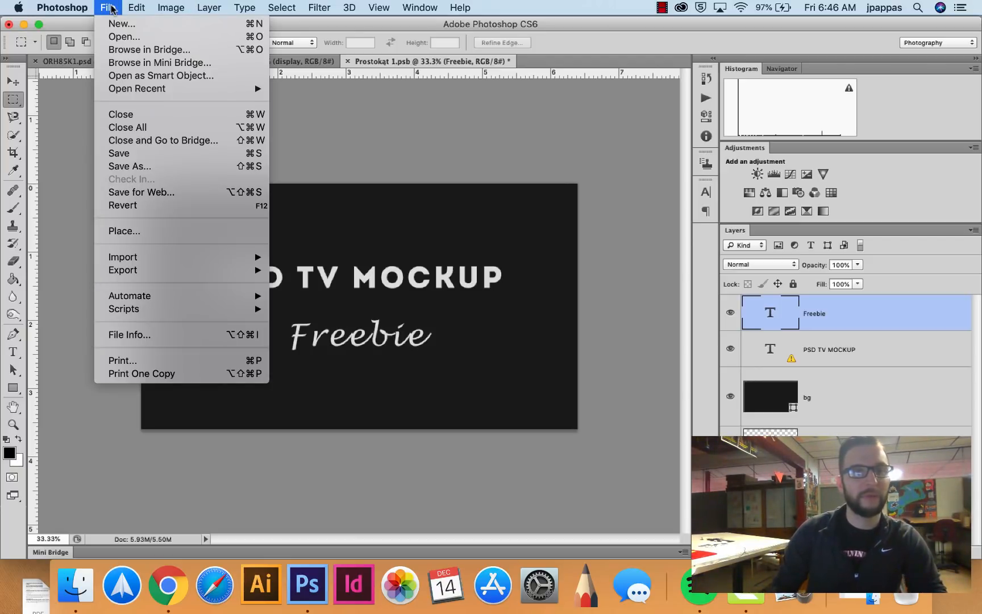
left_click(125, 232)
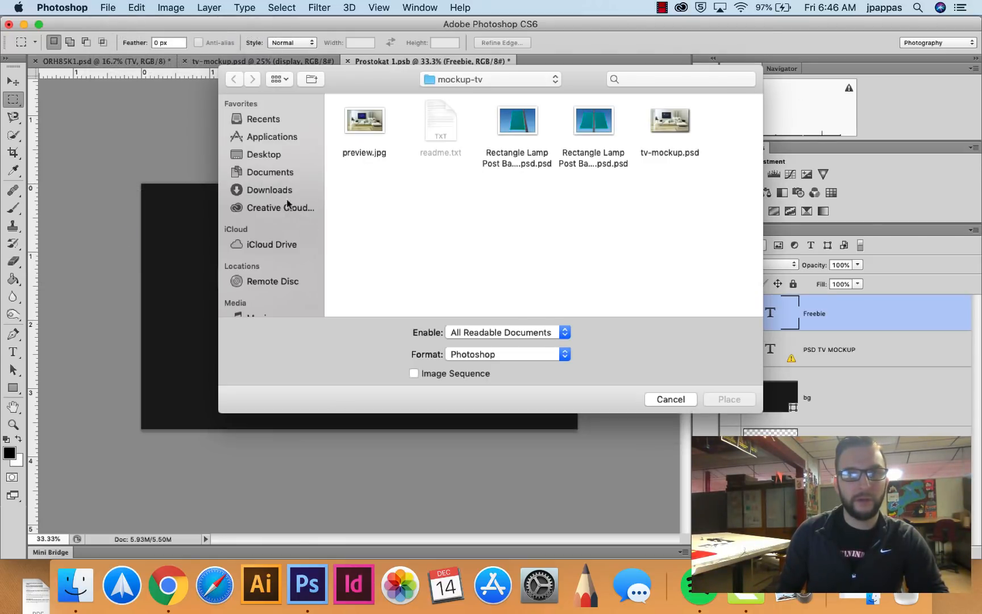
left_click(271, 159)
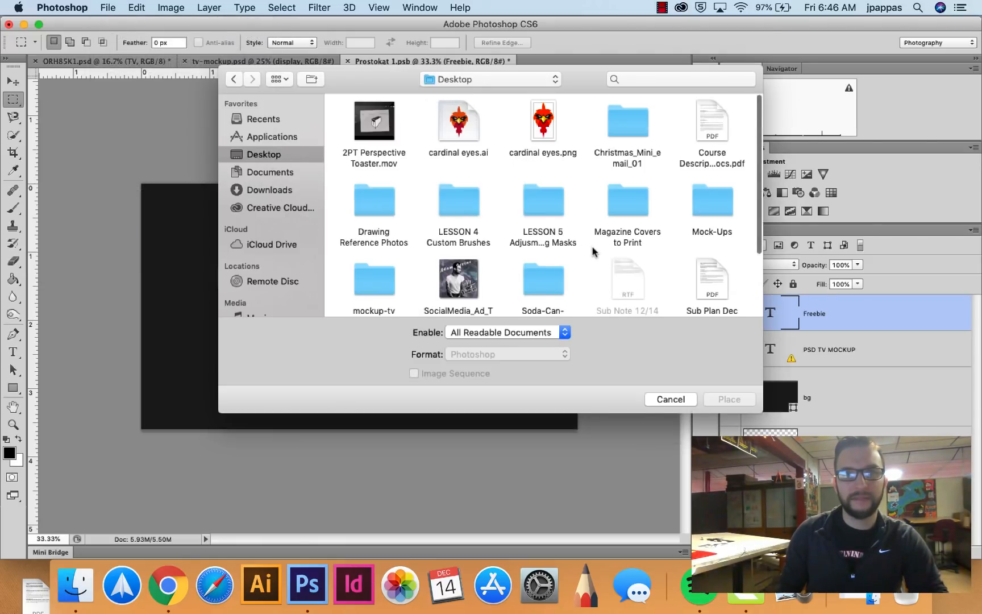
double_click(528, 204)
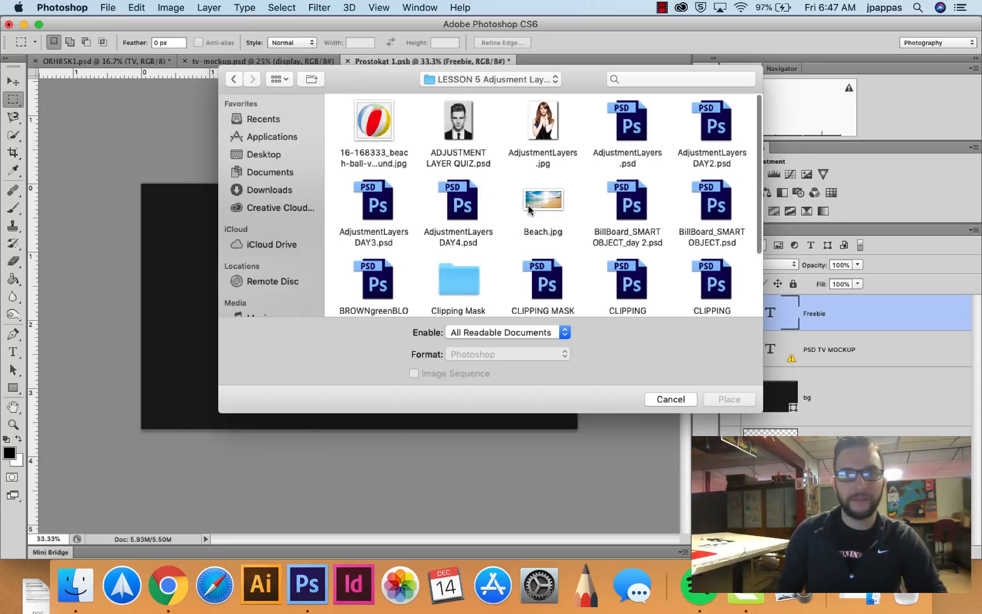
left_click(463, 276)
double_click(463, 276)
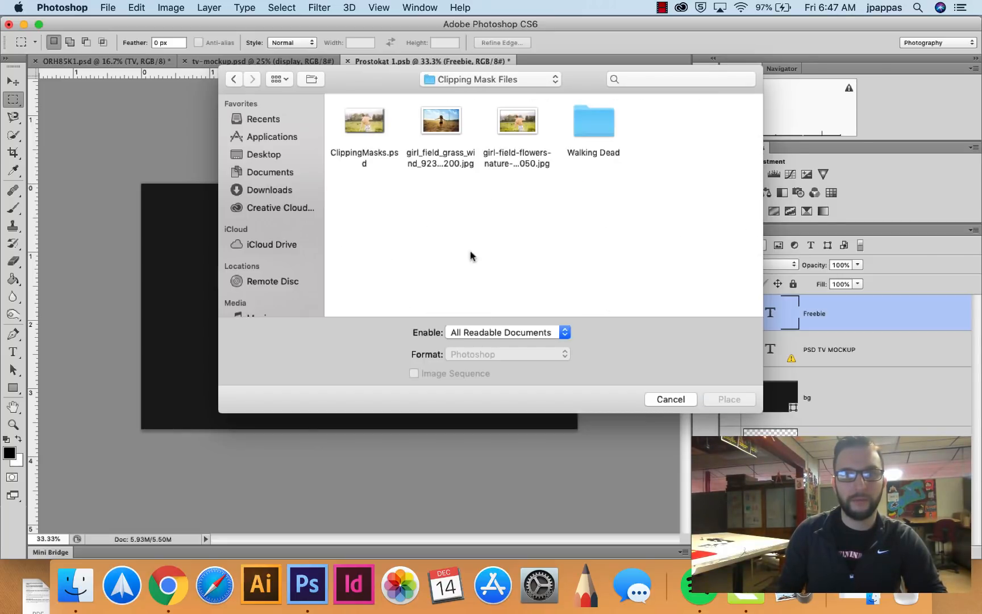
double_click(596, 128)
- Place ClippingMask DBL EXPOSURE_day1.psd into the smart object document
left_click(469, 119)
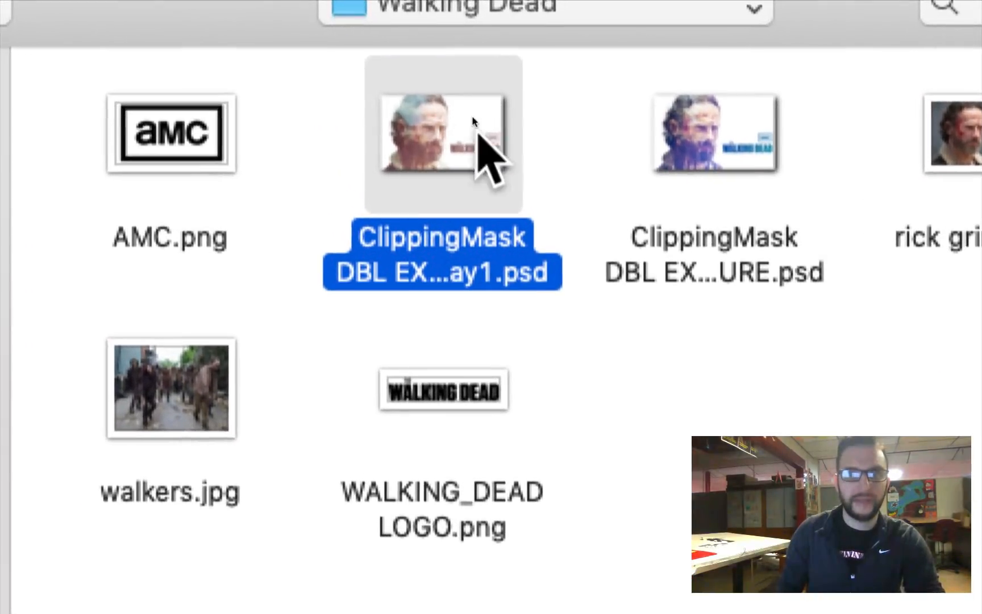
left_click(724, 157)
left_click(452, 145)
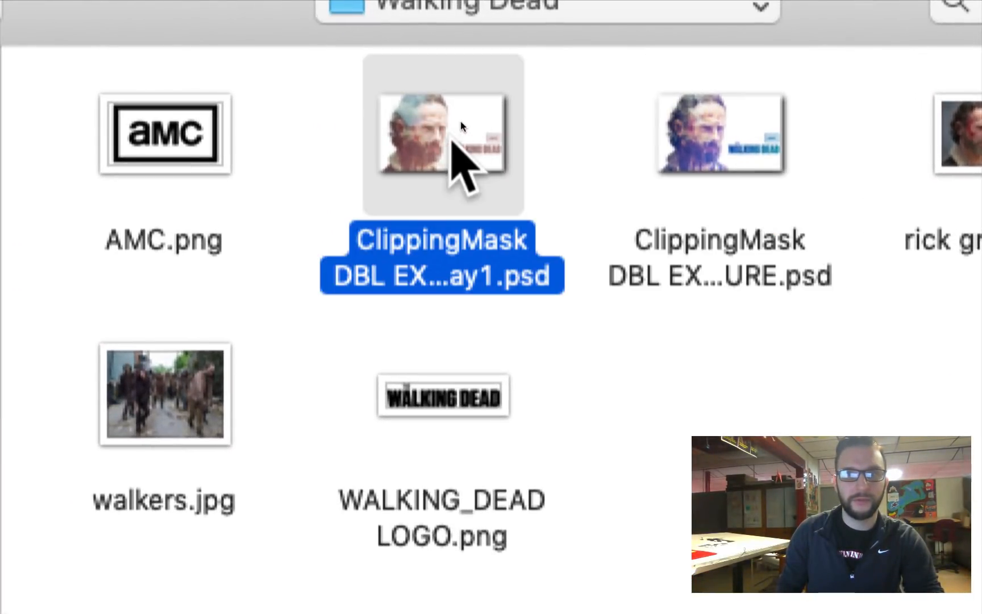
left_click(764, 162)
left_click(517, 149)
left_click(502, 145)
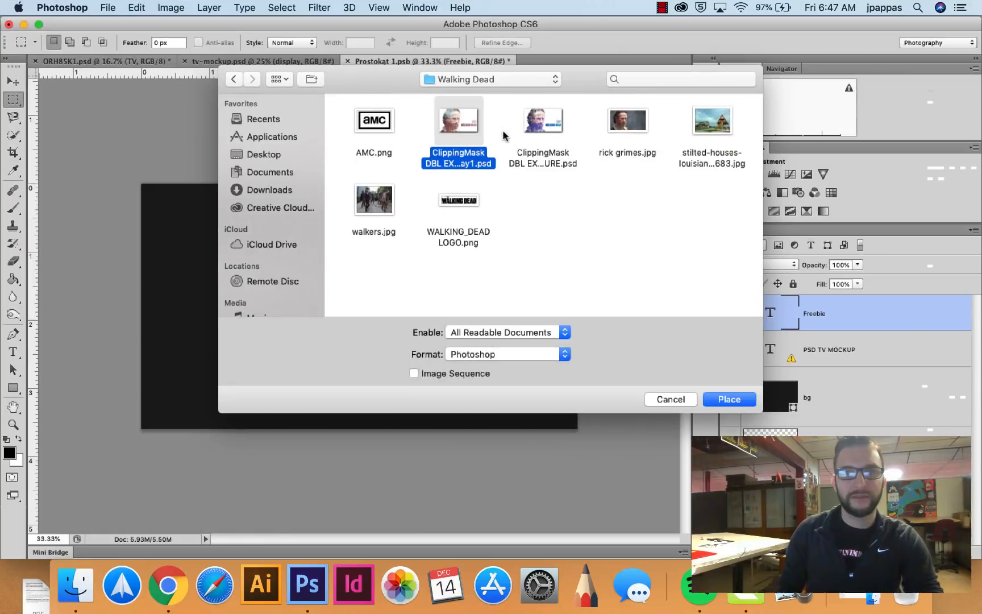
left_click(728, 399)
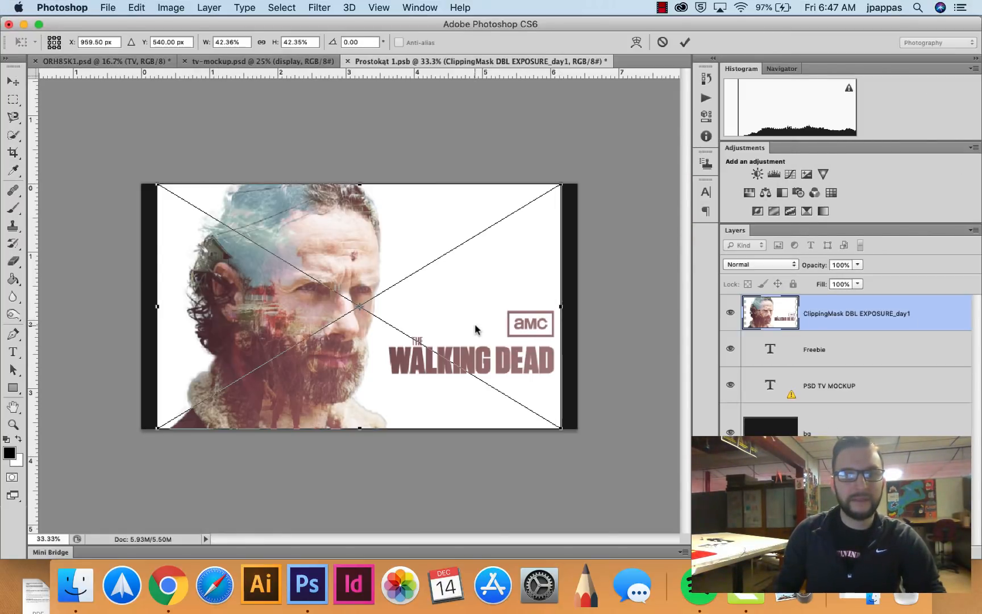
- Stretch the placed artwork to about 45.76% width and 42.82% height so it fills the canvas, and commit the transform
mouse_move(511, 325)
left_mouse_down()
mouse_move(487, 324)
mouse_move(508, 325)
left_mouse_up()
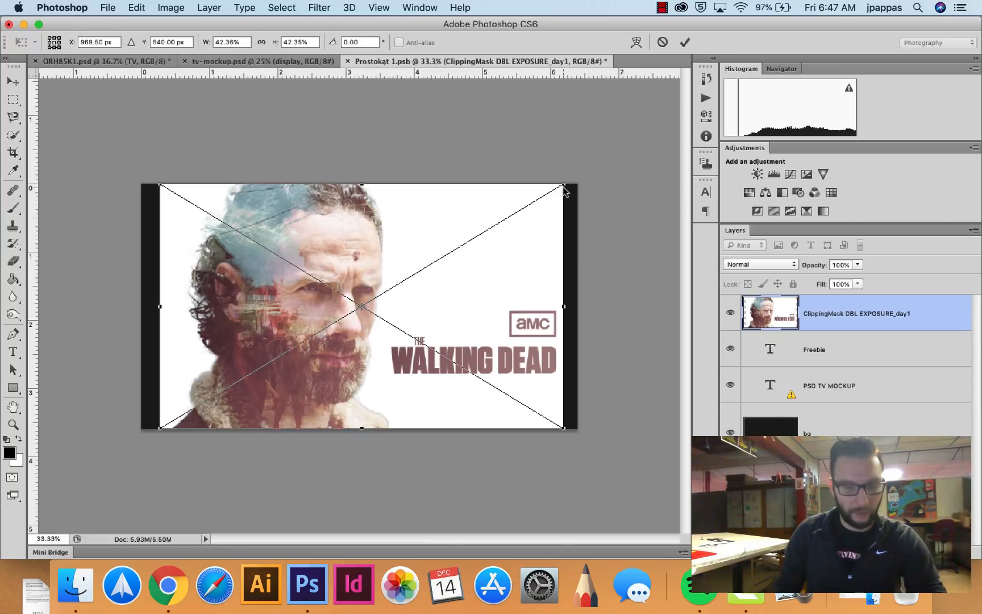
left_click_drag(563, 190, 582, 184)
left_click_drag(161, 215, 157, 215)
left_click_drag(575, 183, 578, 178)
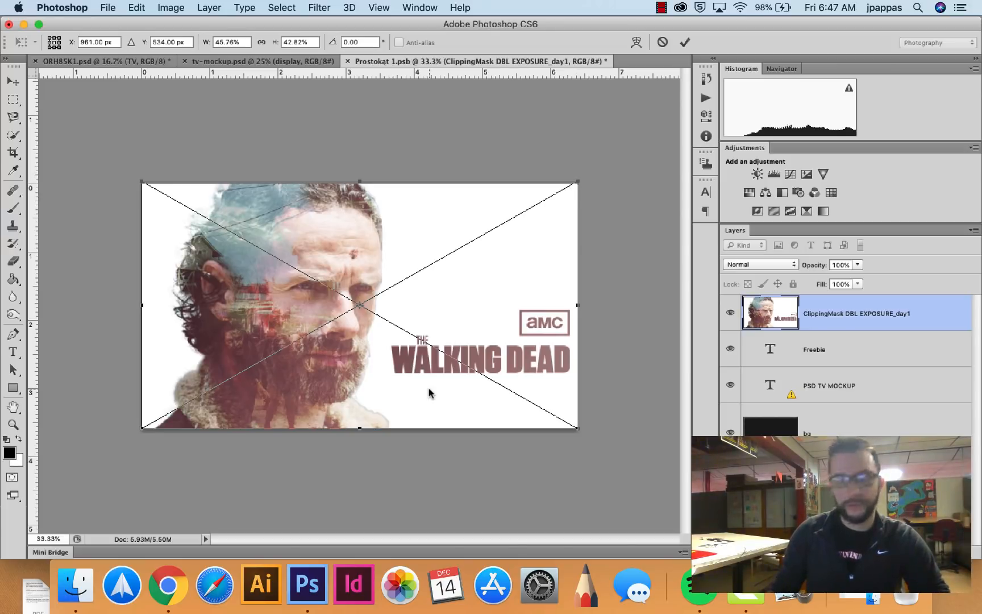
key("Return")
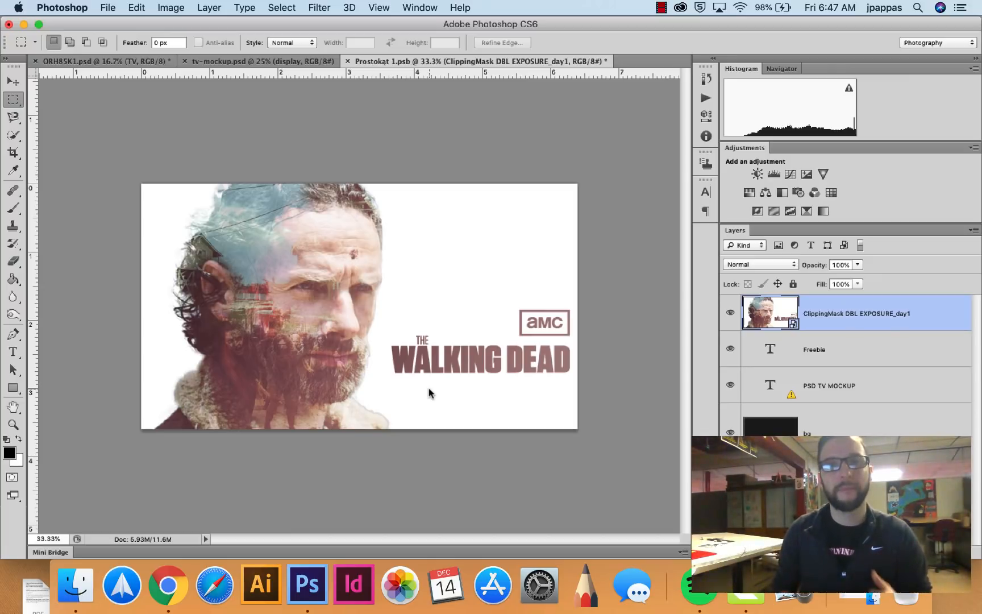
- Save the smart object document and dismiss the update error
left_click(108, 6)
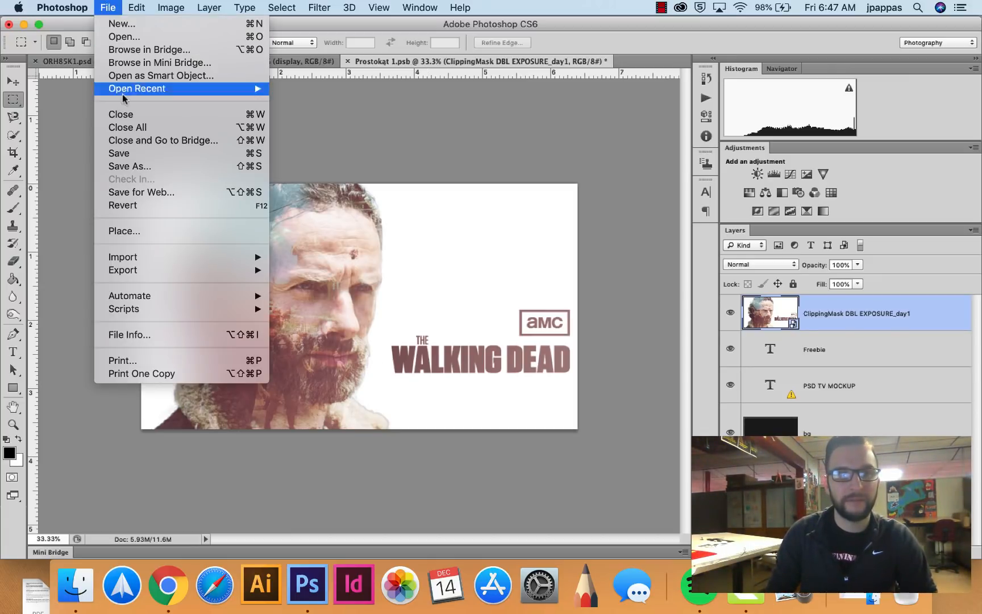
left_click(124, 157)
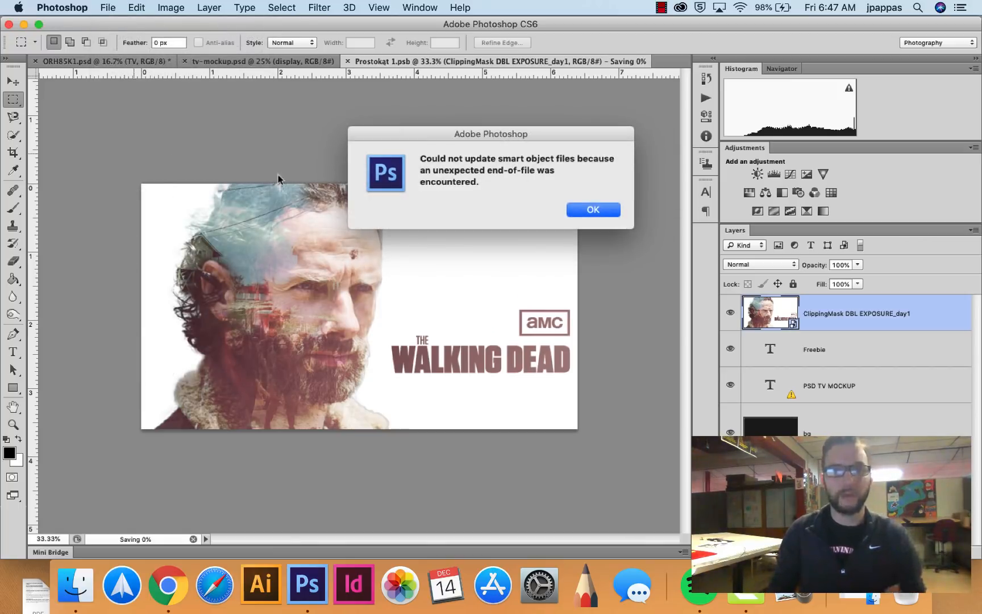
left_click(610, 210)
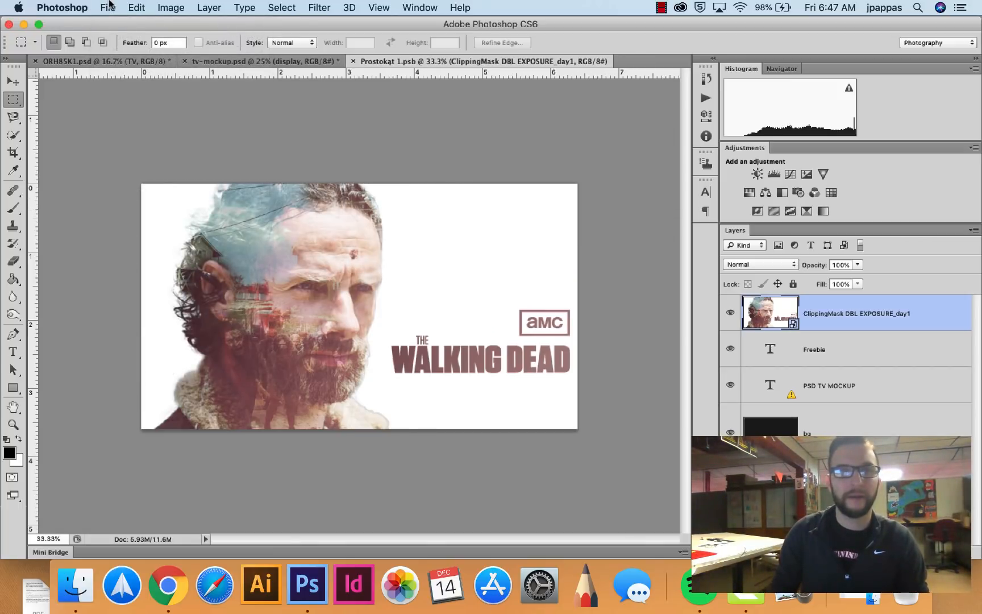
left_click(109, 6)
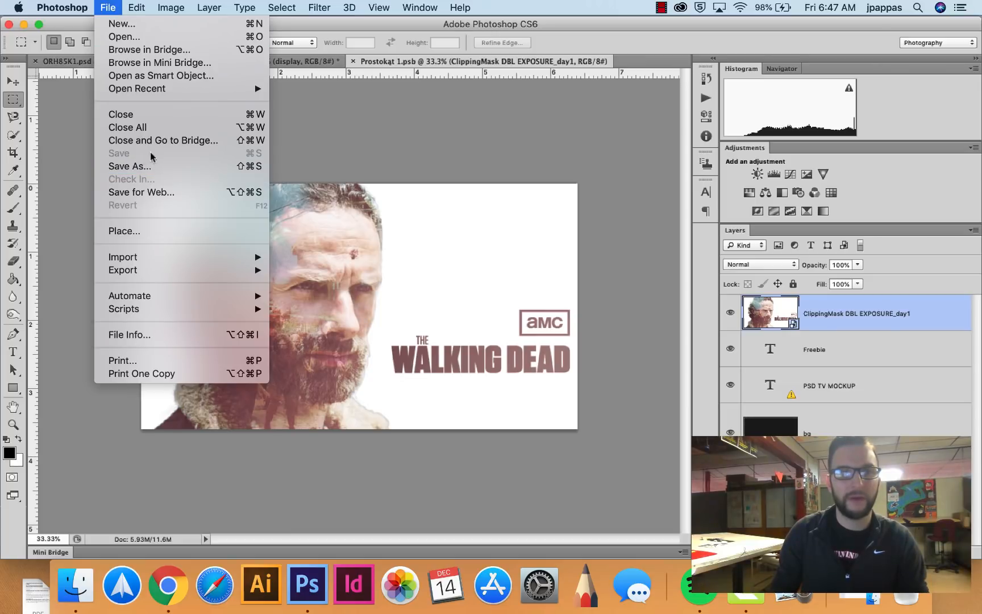
left_click(612, 175)
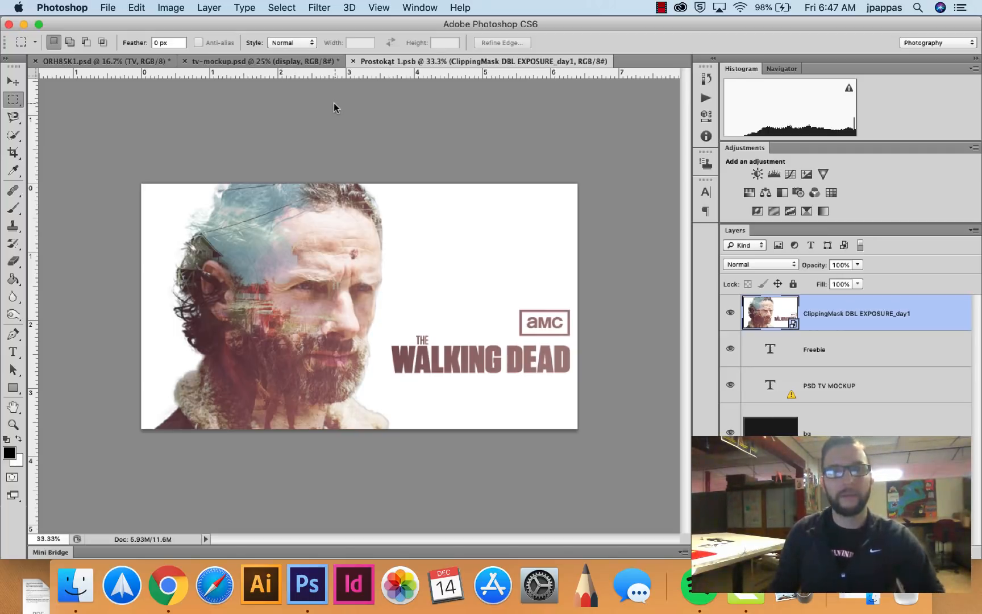
- Close the smart object document and save tv-mockup.psd
left_click(353, 61)
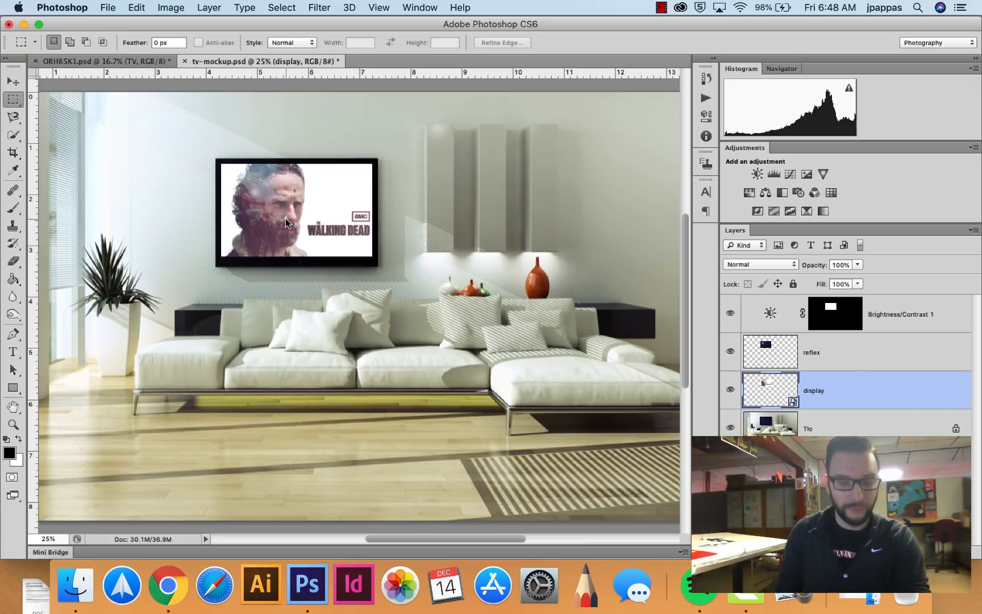
key("super+s")
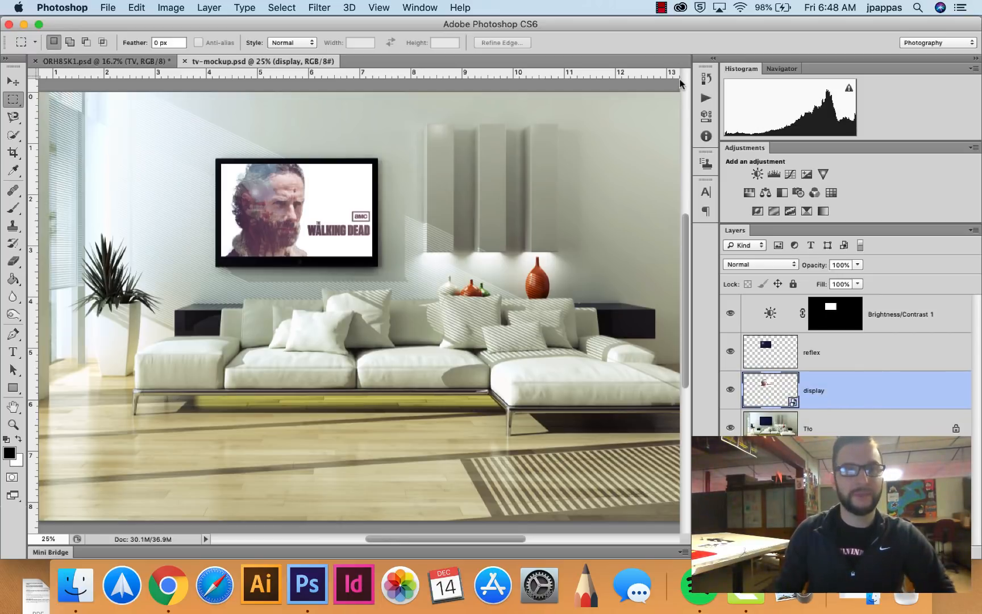
left_click(662, 11)
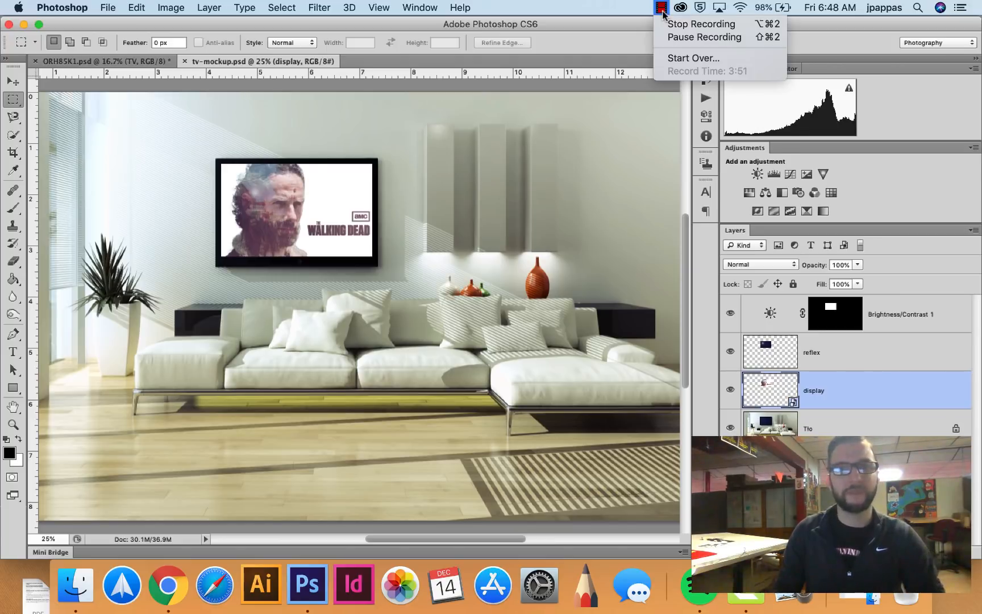
left_click(676, 37)
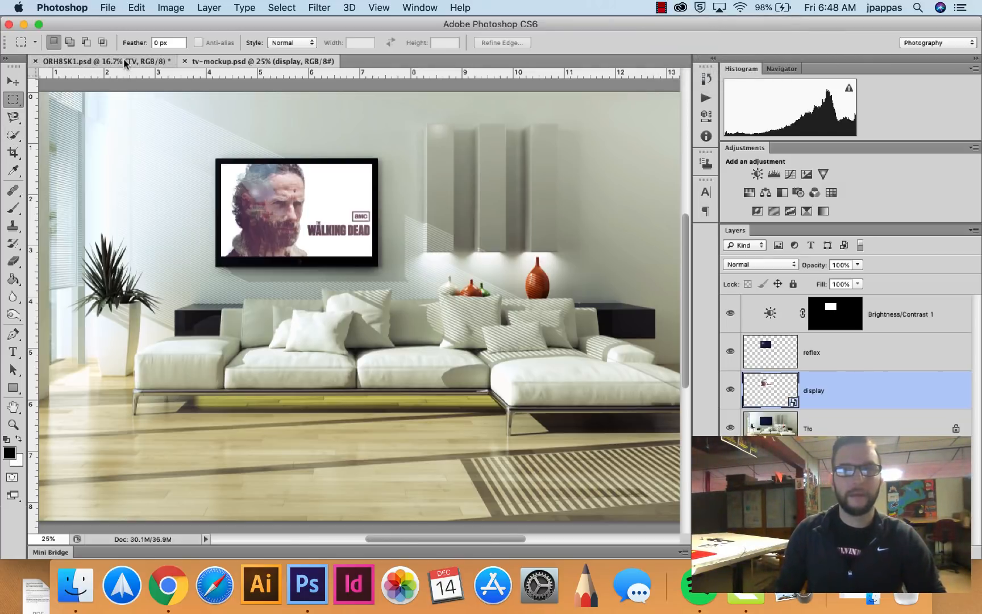
- In ORH85K1.psd, fill a rectangular selection over the monitor's screen with black on a new empty layer, and deselect it
left_click(124, 61)
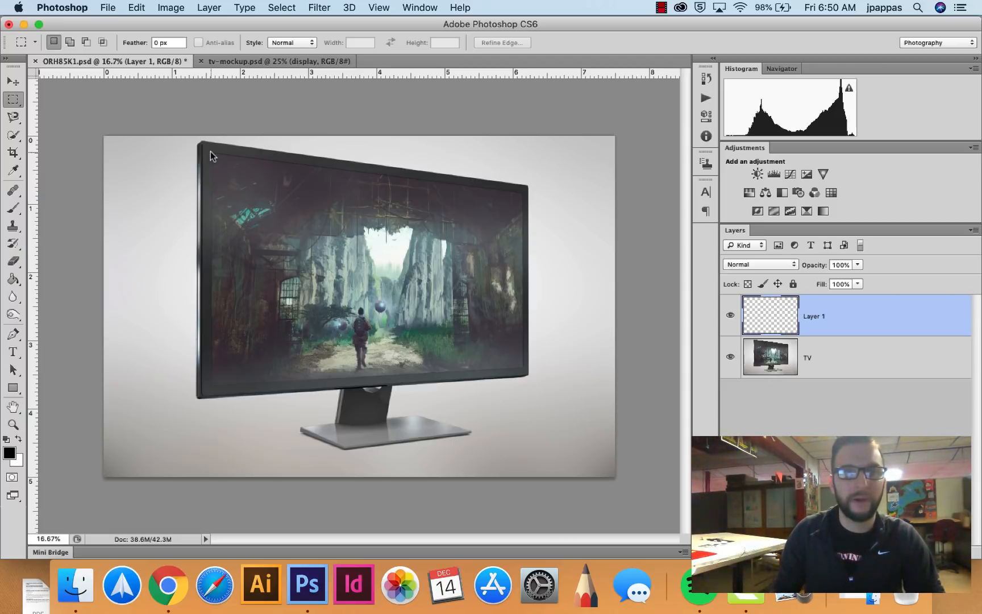
left_click_drag(210, 151, 524, 352)
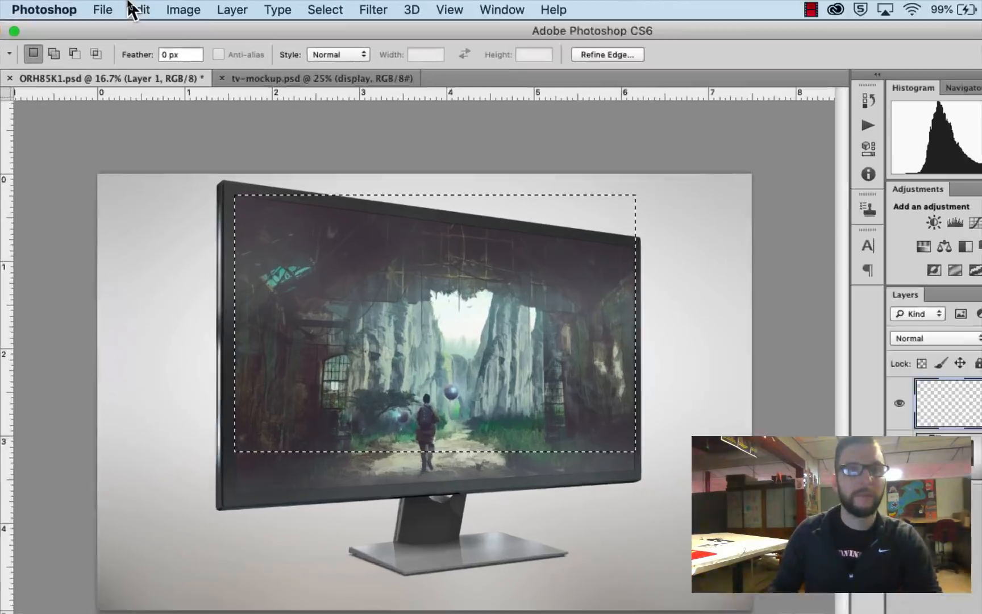
left_click(134, 9)
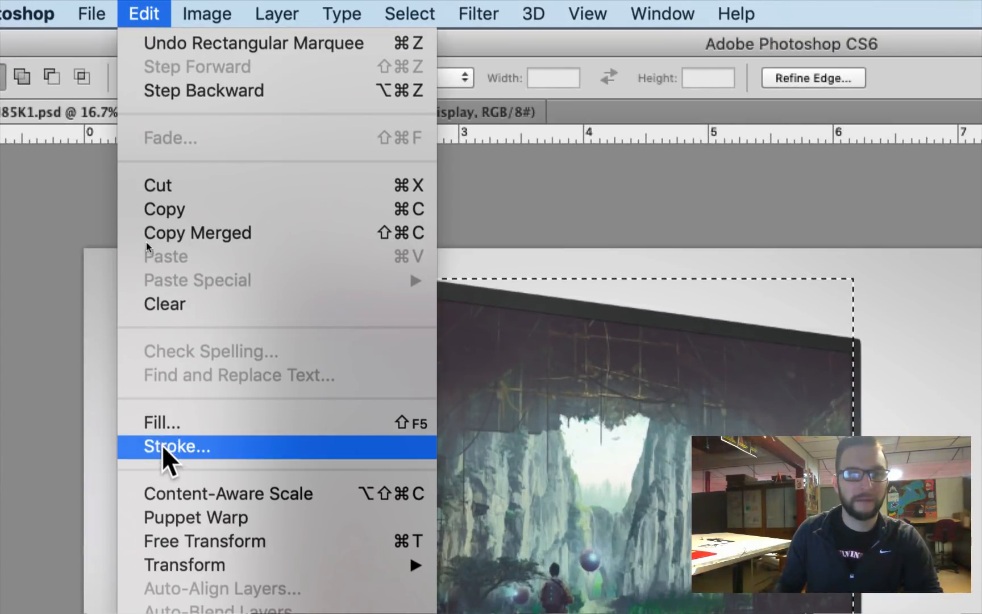
left_click(162, 421)
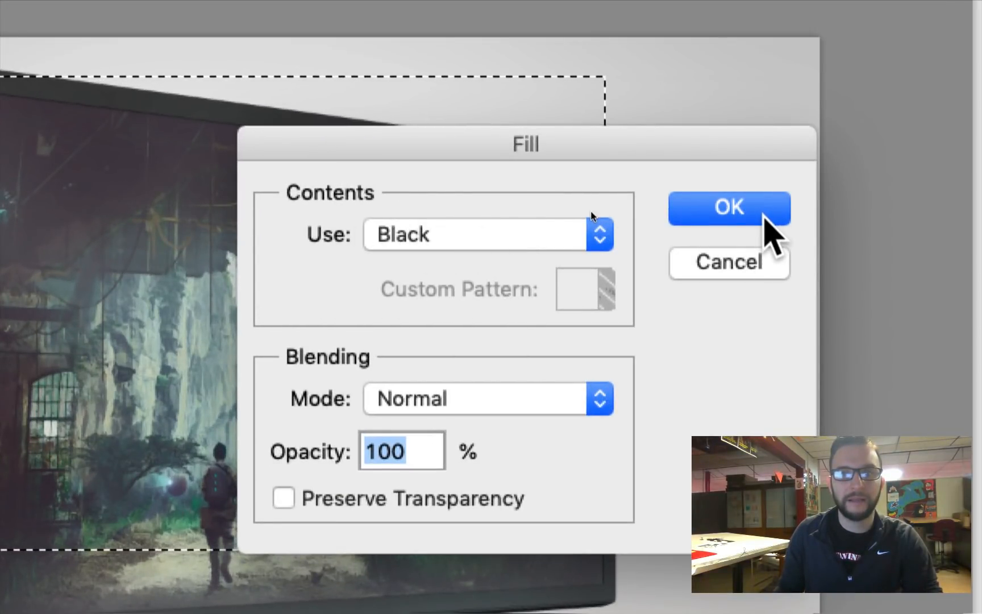
left_click(762, 213)
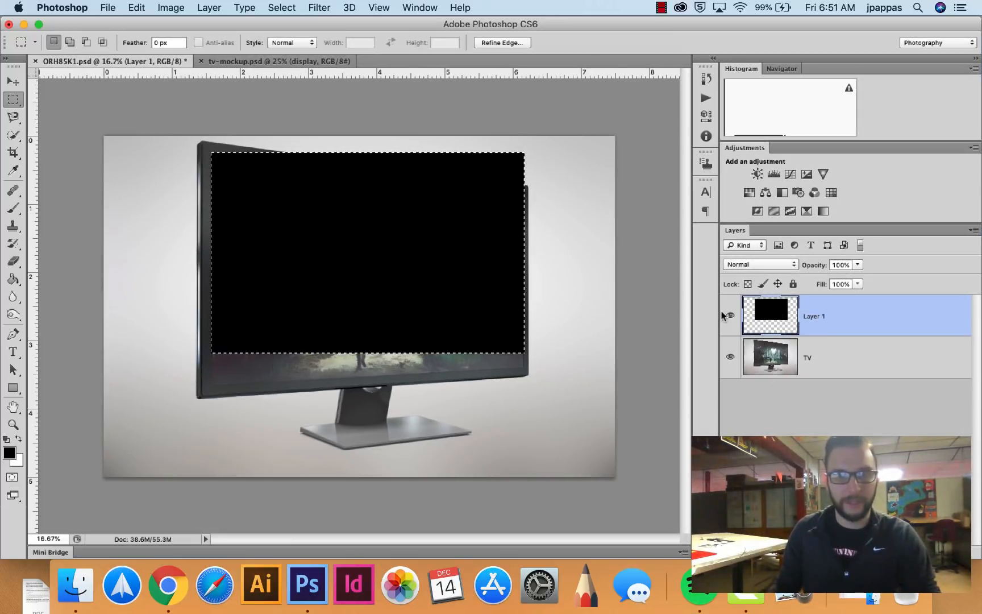
key("super+d")
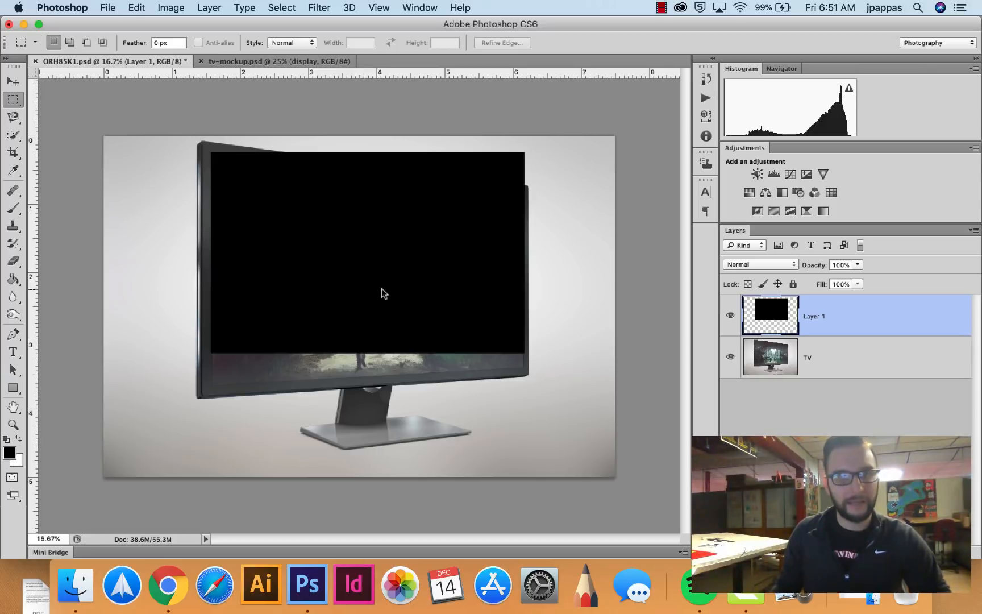
- Convert the black rectangle's layer, Layer 1, to a smart object
right_click(828, 316)
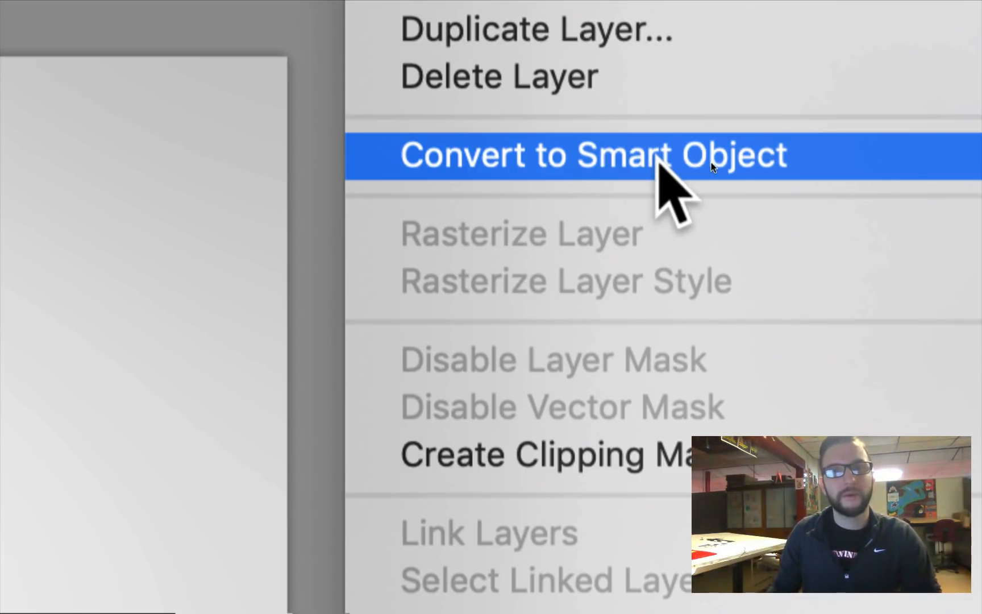
left_click(711, 164)
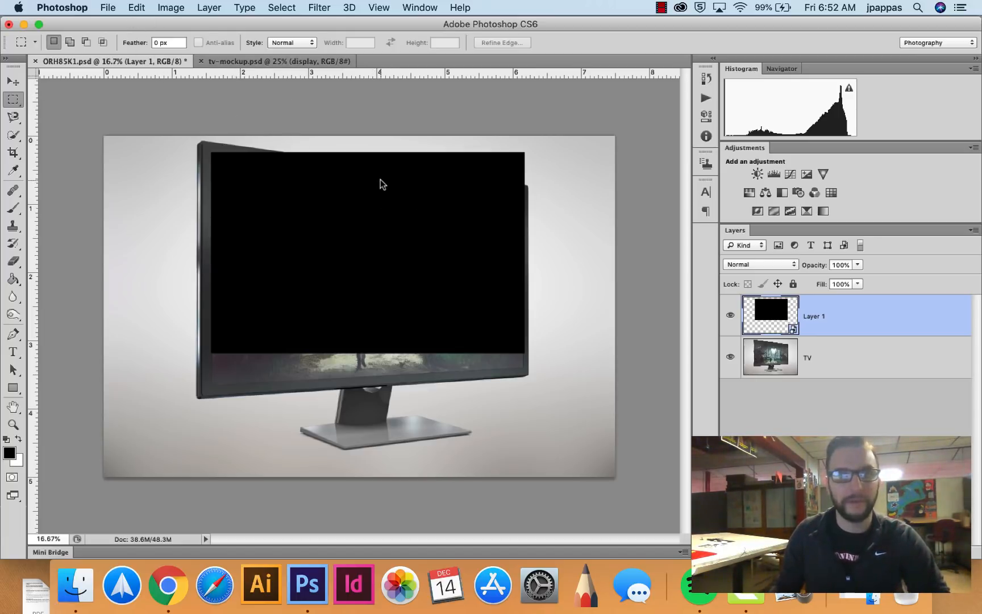
- Distort the black Layer 1 smart object so its lower corners and upper-right corner match the monitor's screen edges
left_click(137, 8)
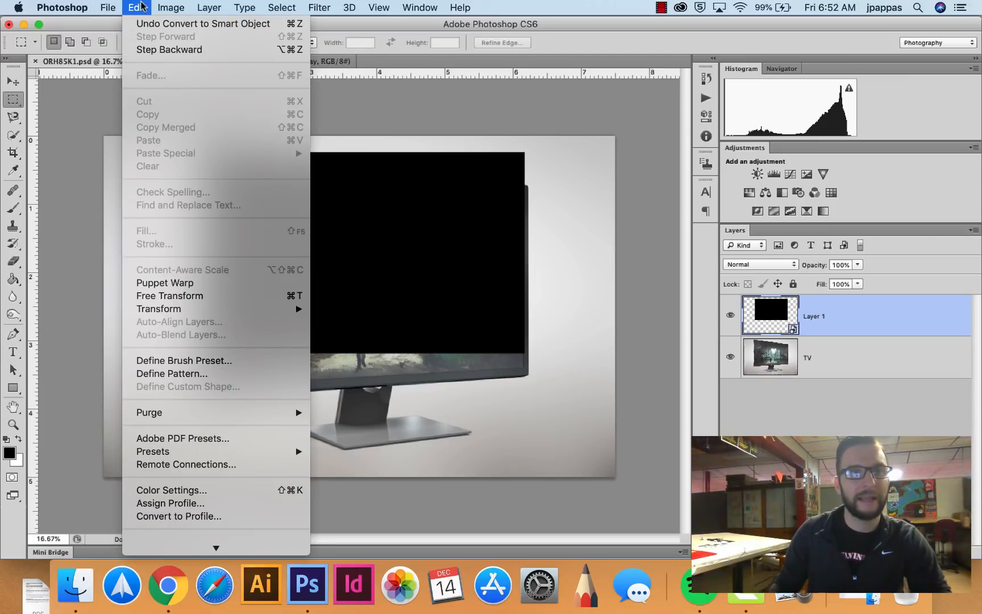
mouse_move(193, 311)
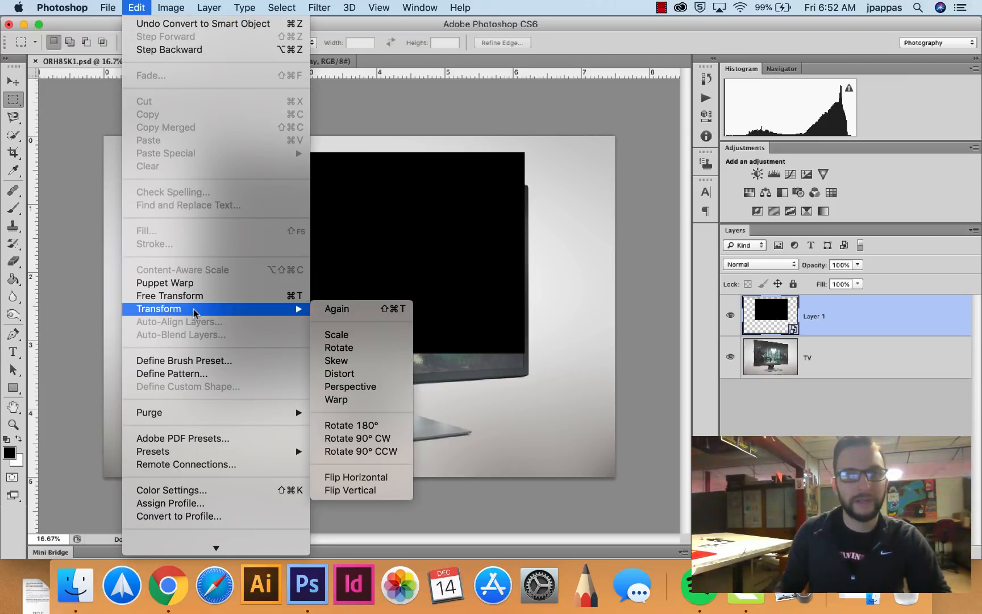
left_click(340, 374)
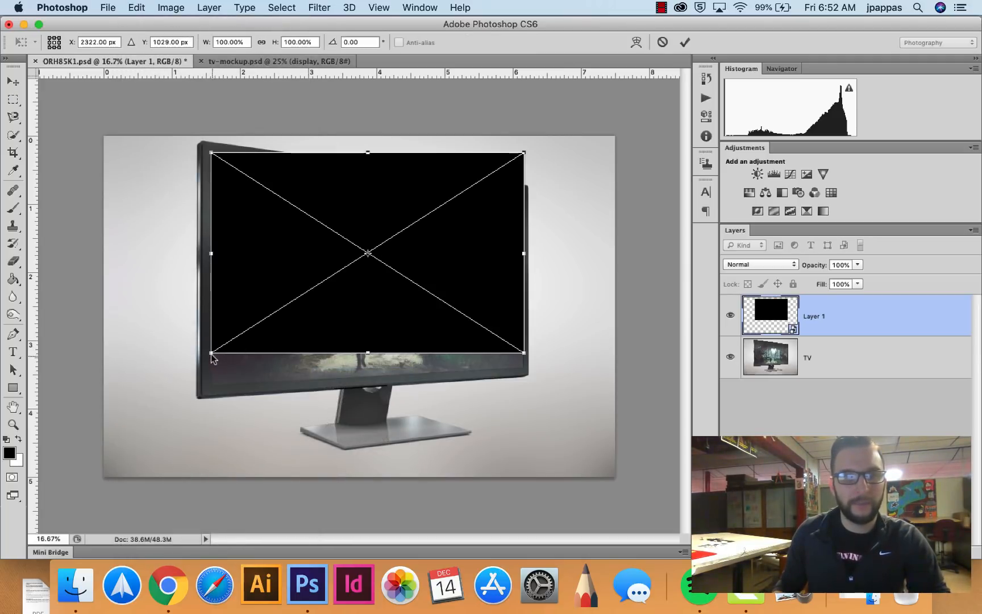
left_click_drag(211, 358, 213, 388)
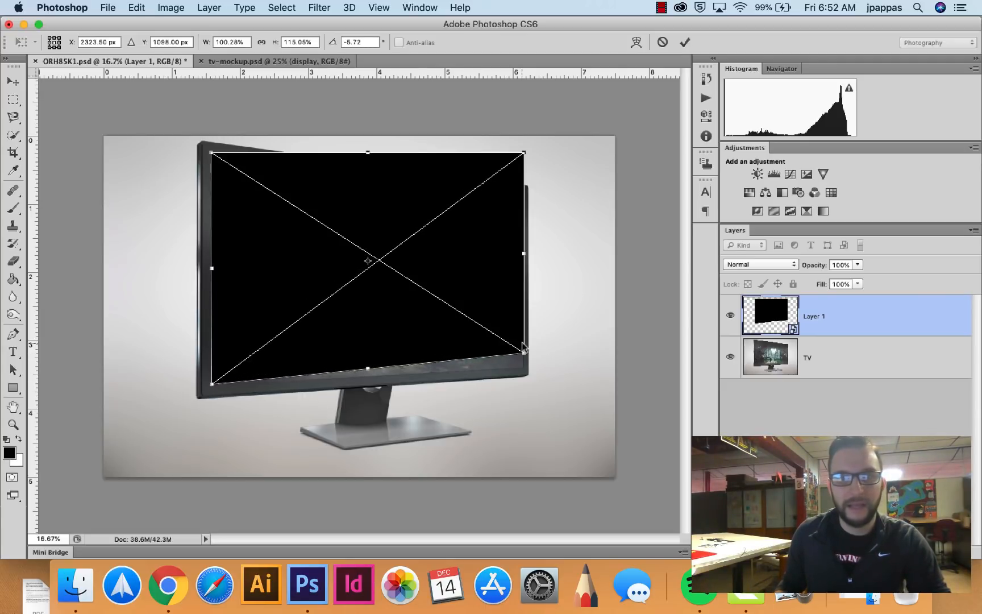
left_click_drag(523, 354, 524, 369)
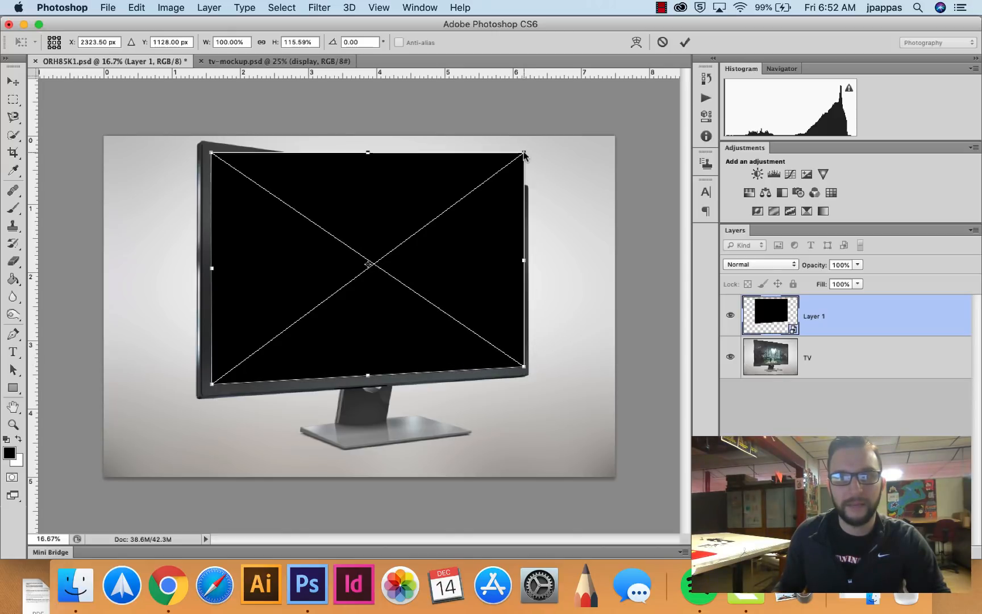
left_click_drag(524, 153, 522, 195)
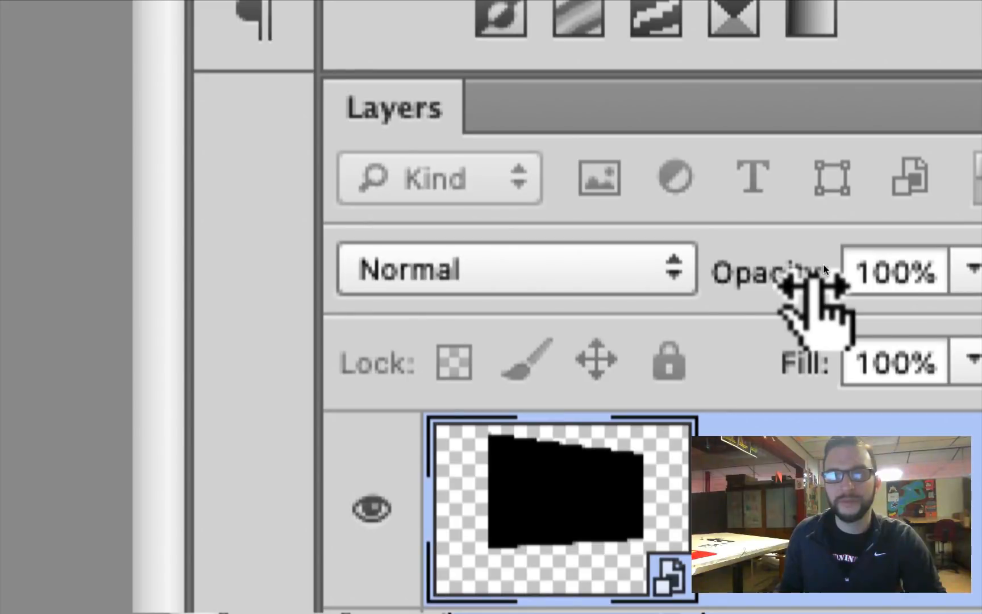
- Lower Layer 1's opacity to 67% to refine its lower-right corner, restore 100% opacity and commit the distortion
left_click_drag(825, 268, 704, 280)
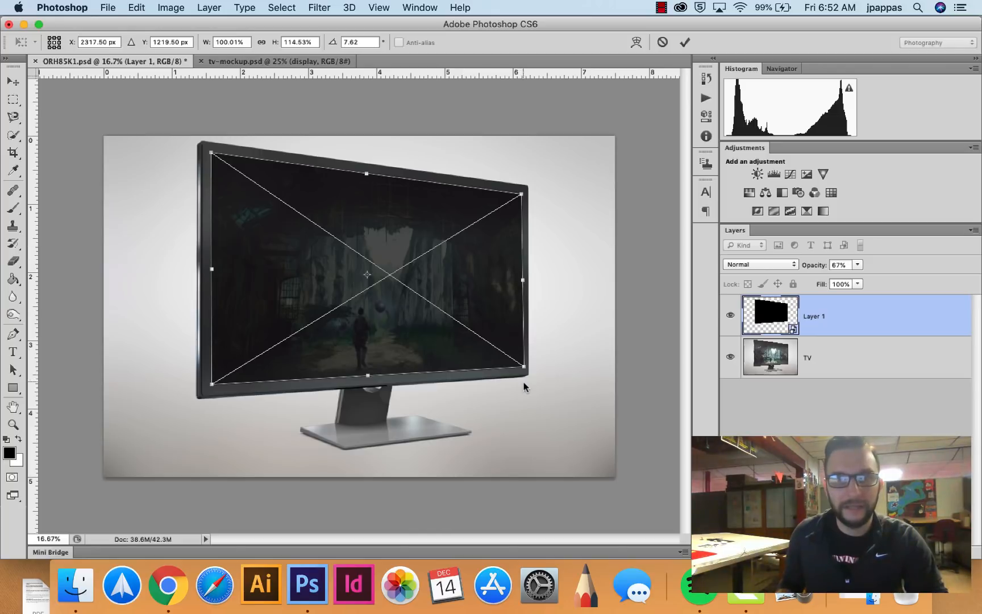
left_click_drag(523, 368, 521, 367)
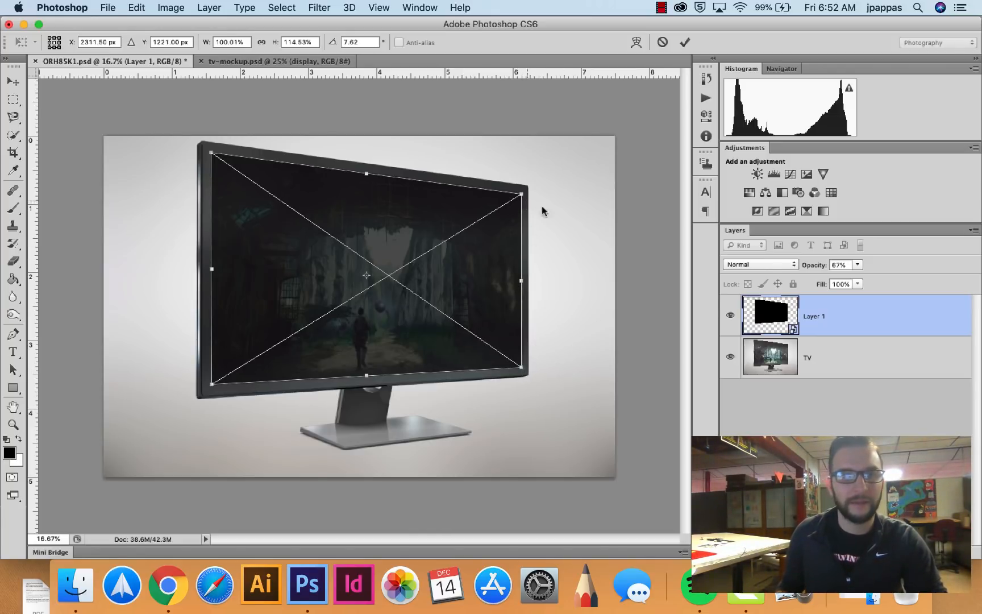
left_click_drag(814, 264, 835, 263)
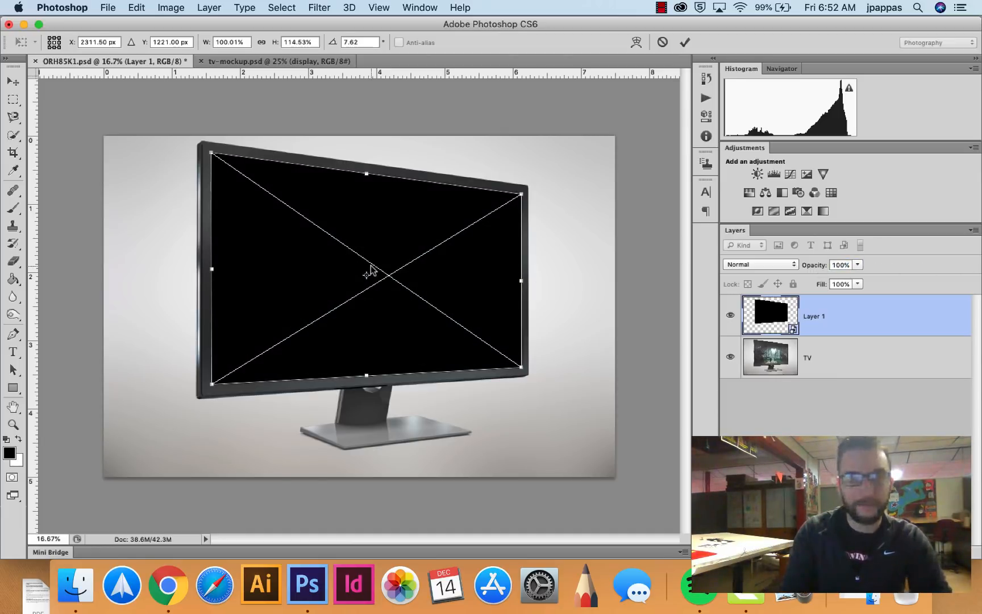
key("Return")
key("m")
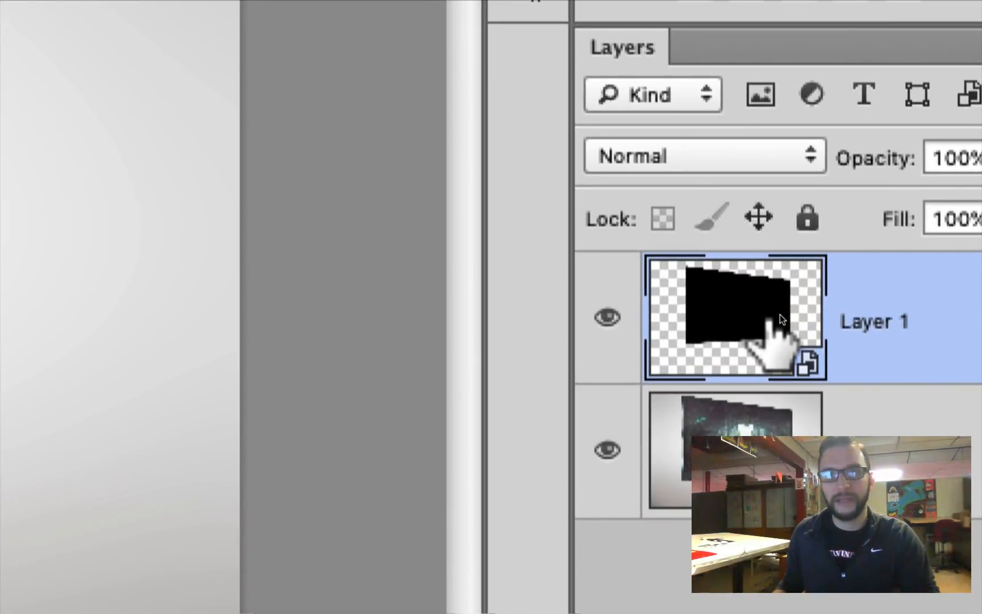
- Open the contents of the Layer 1 smart object and place the ClippingMask DBL EXPOSURE artwork from the Walking Dead folder
double_click(779, 319)
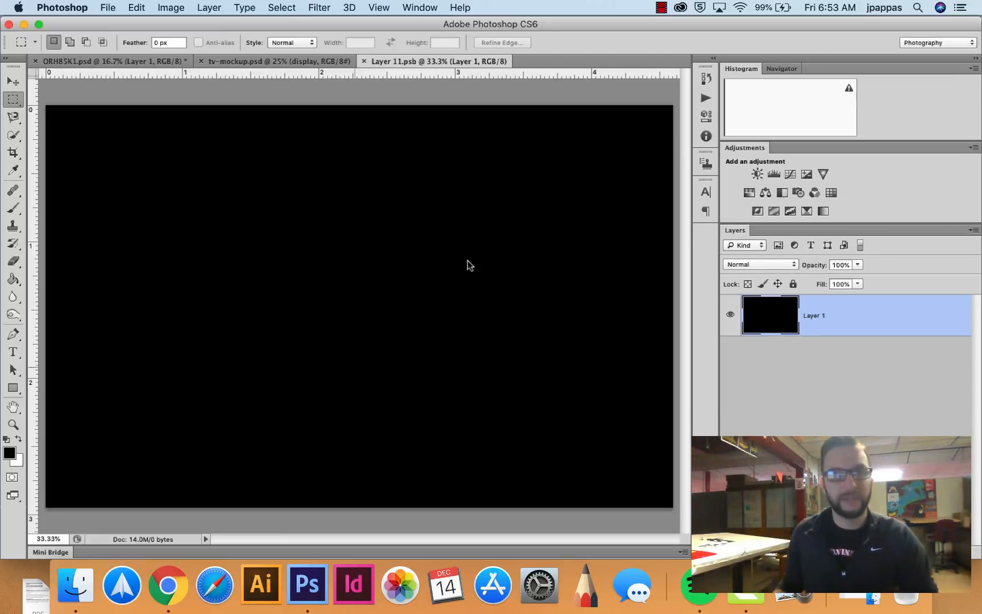
key("super+minus")
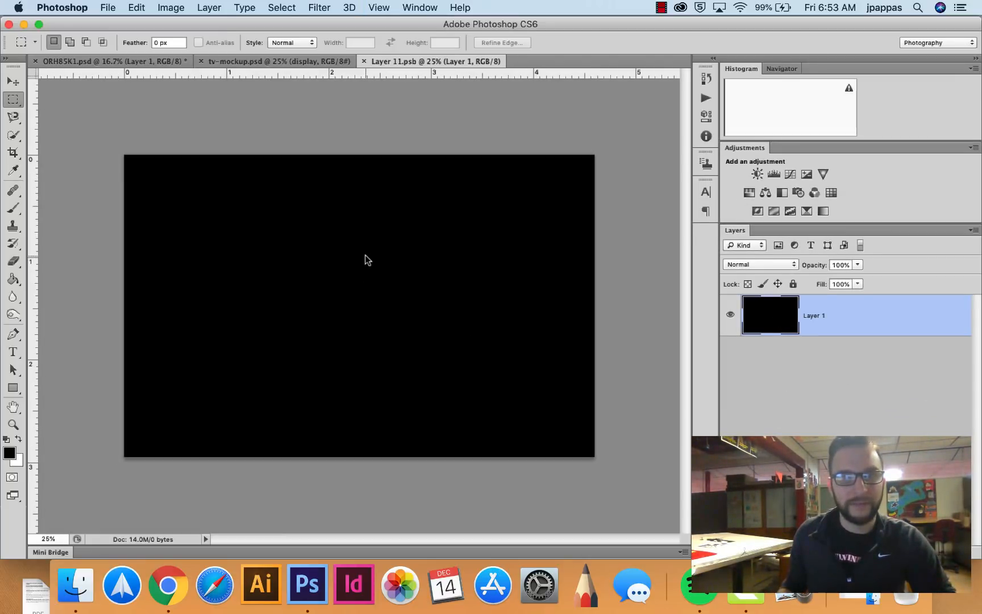
left_click(106, 8)
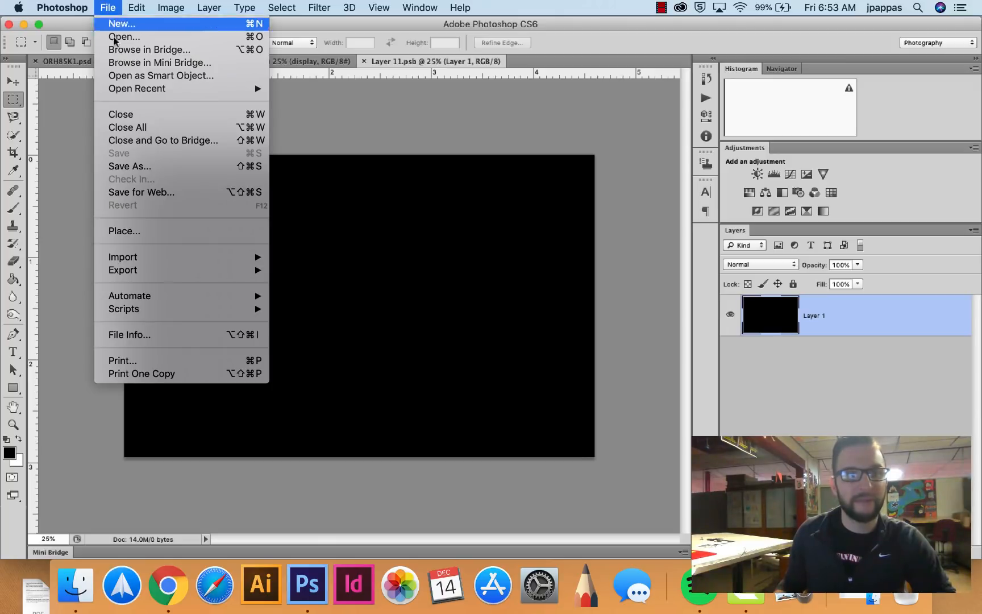
left_click(149, 231)
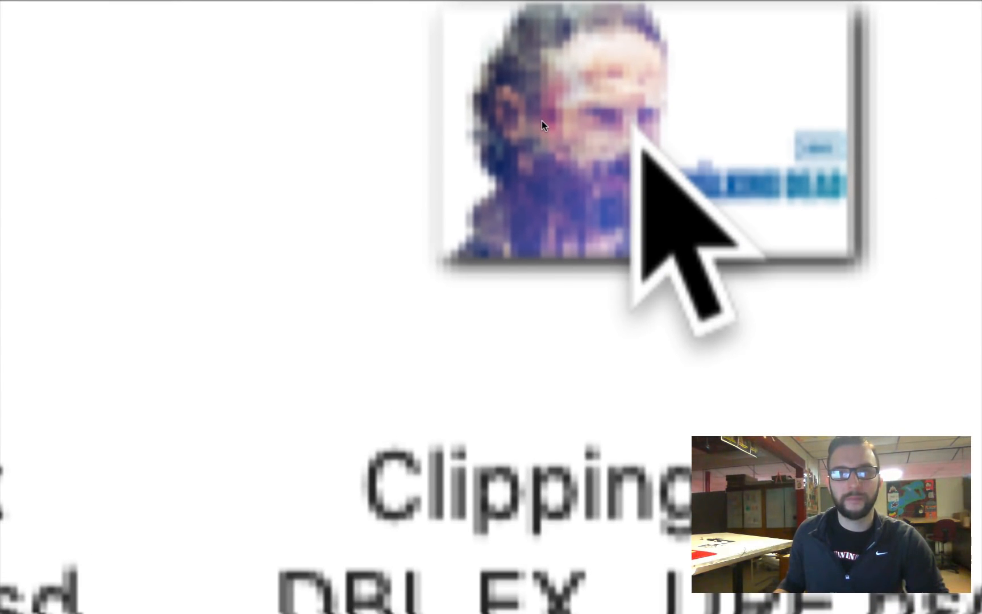
left_click(541, 120)
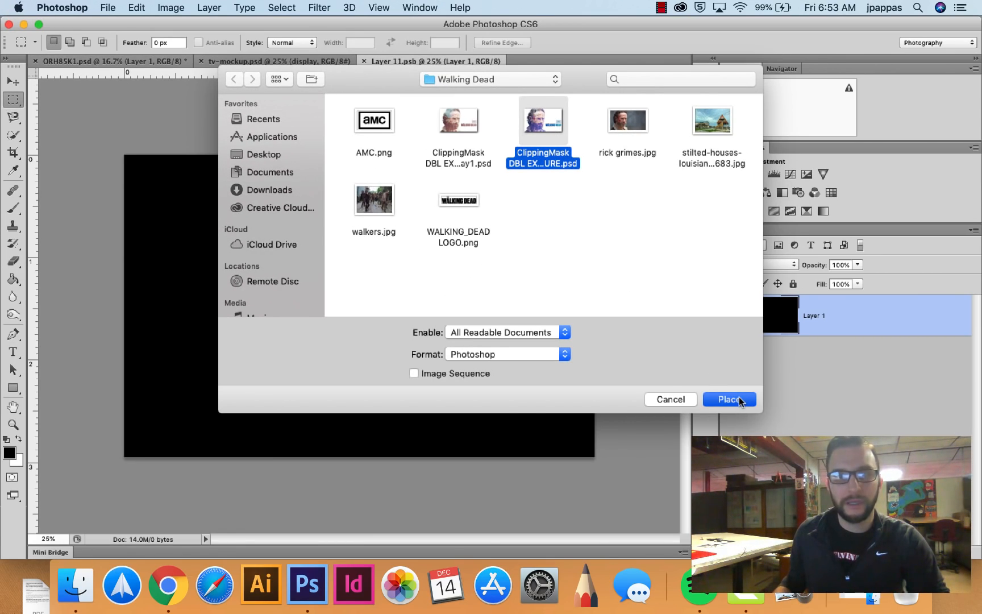
left_click(739, 397)
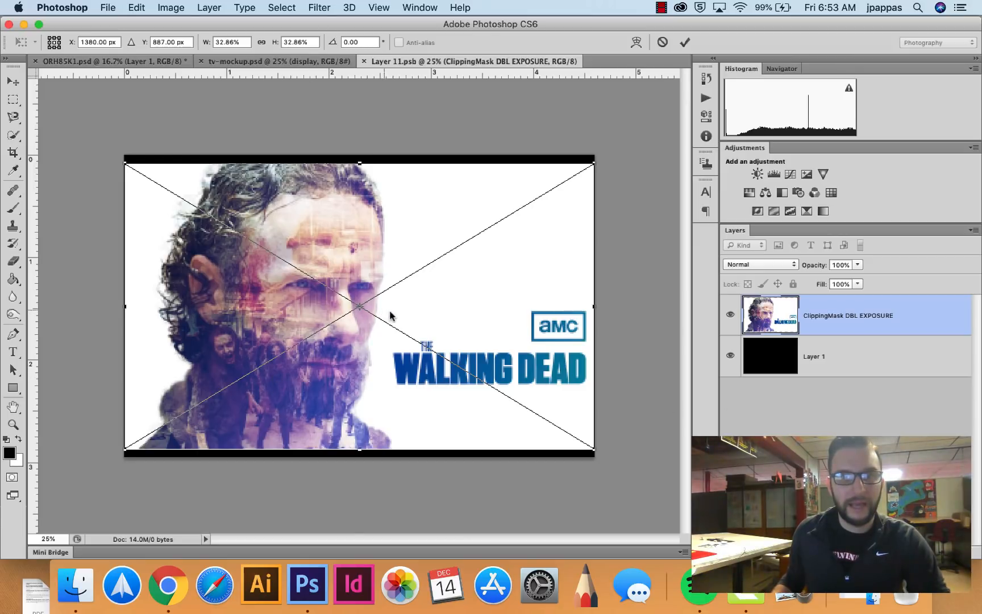
- Scale the placed artwork to about 34.7% and position it to cover the whole canvas with the logos fully inside
left_click_drag(397, 314, 390, 305)
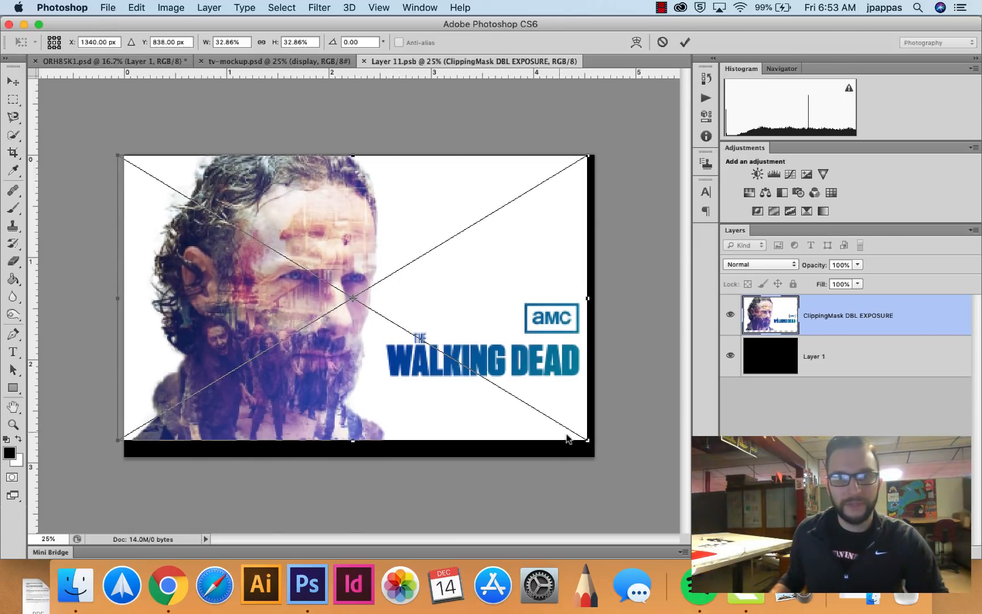
left_click_drag(590, 439, 613, 456)
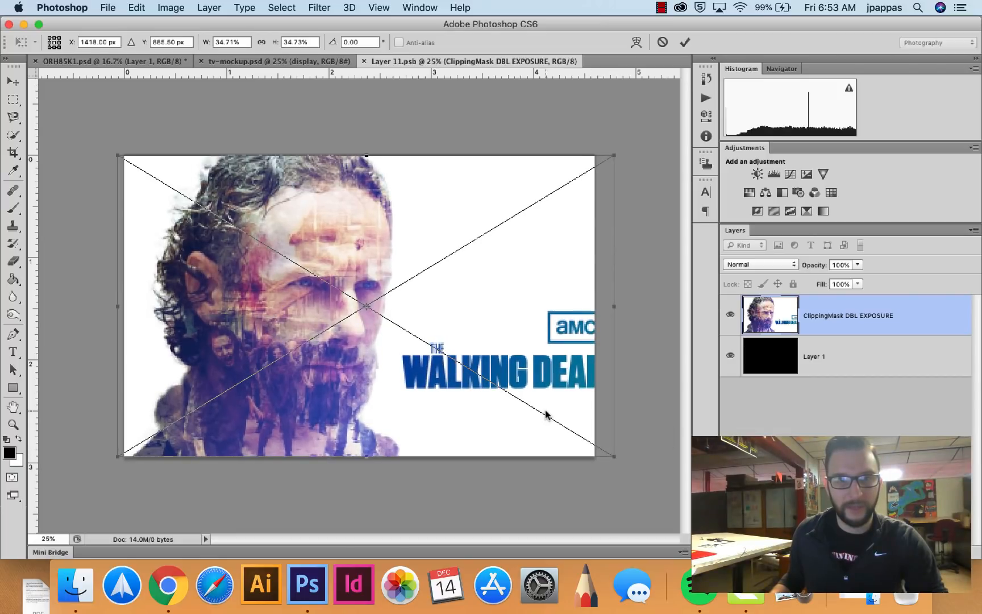
left_click_drag(544, 410, 528, 415)
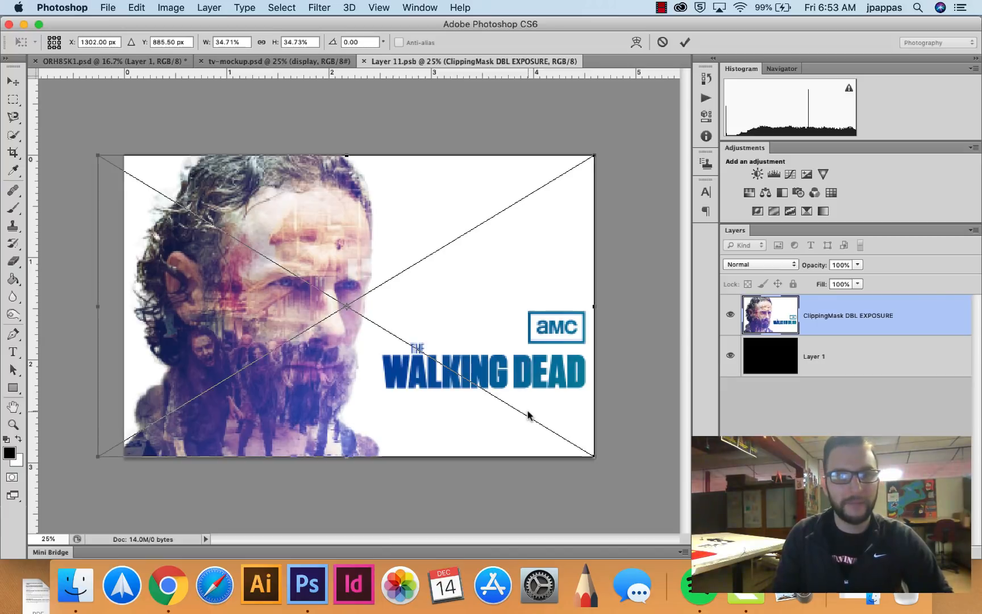
key("Return")
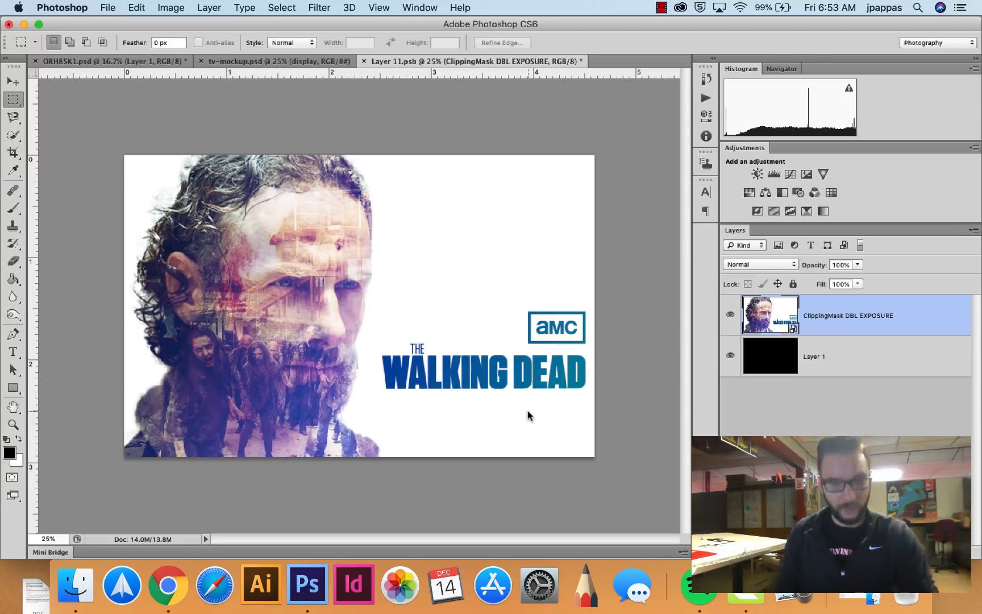
- Save the Layer 11.psb smart object document, dismiss the update error and close the document
key("super+s")
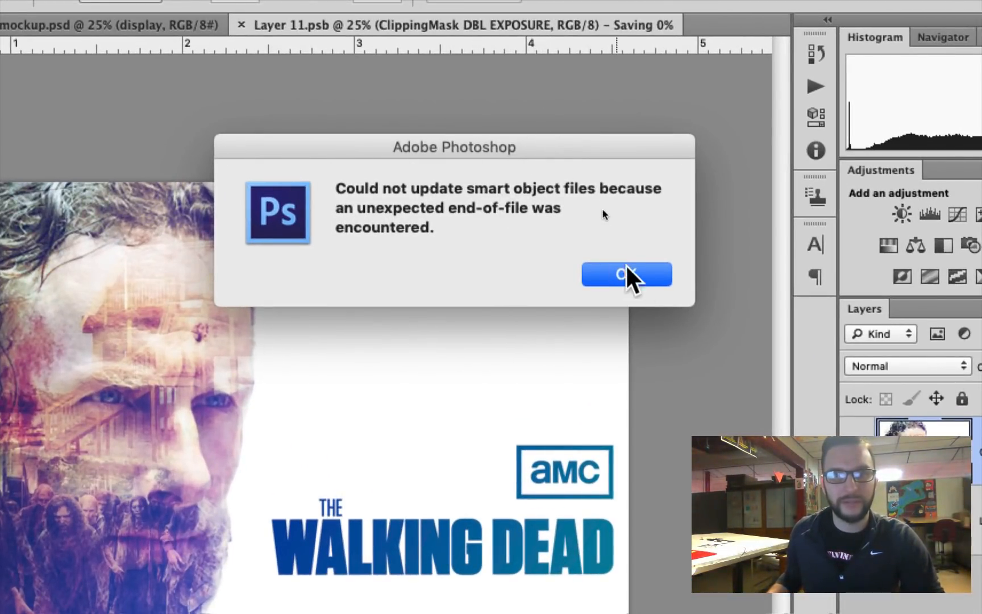
left_click(642, 274)
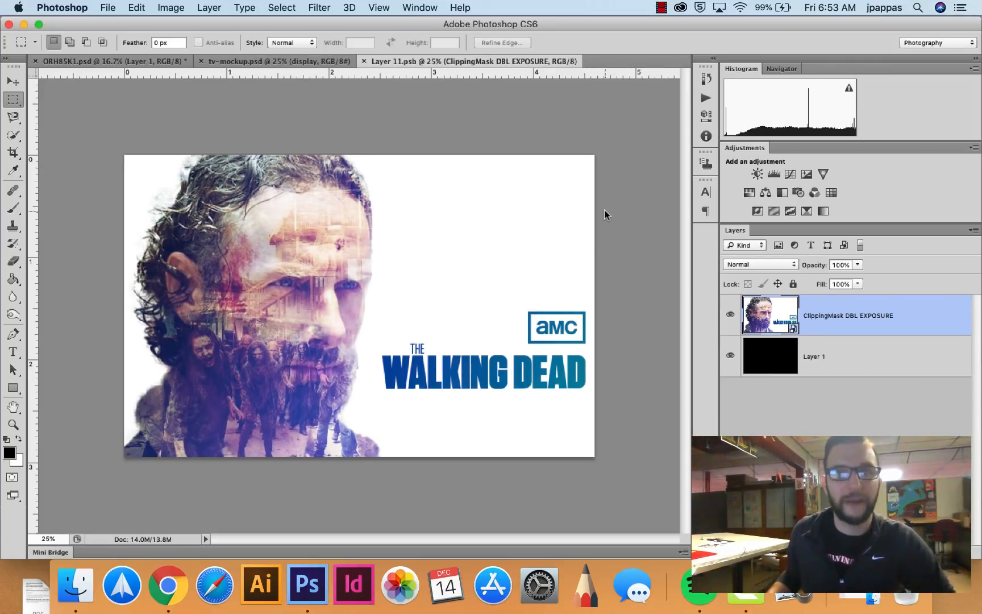
left_click(364, 61)
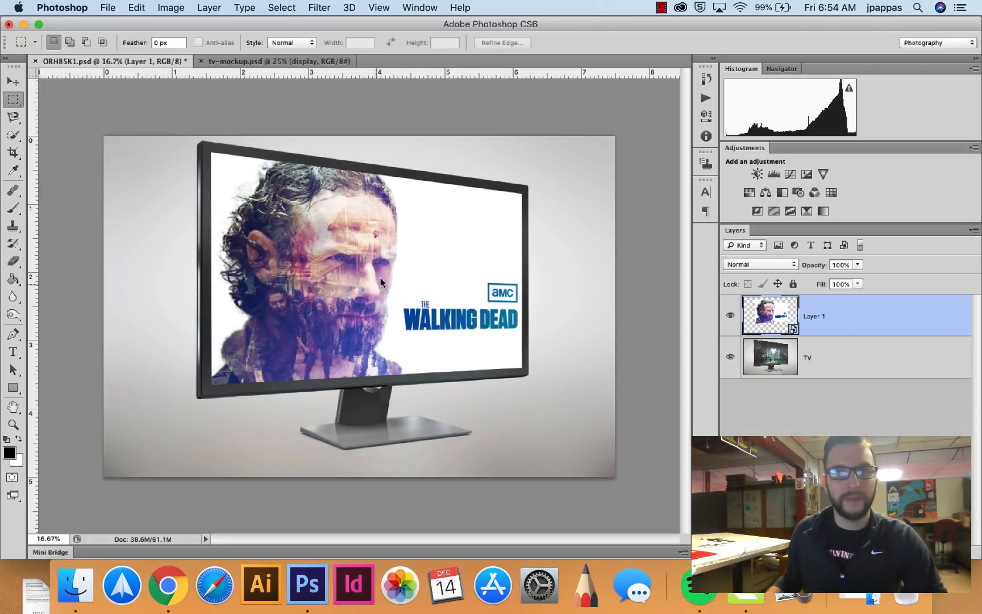
- Apply a 35mm Prime Lens Flare at 125% brightness over the head on Layer 1, and save ORH85K1.psd
left_click(319, 7)
mouse_move(373, 213)
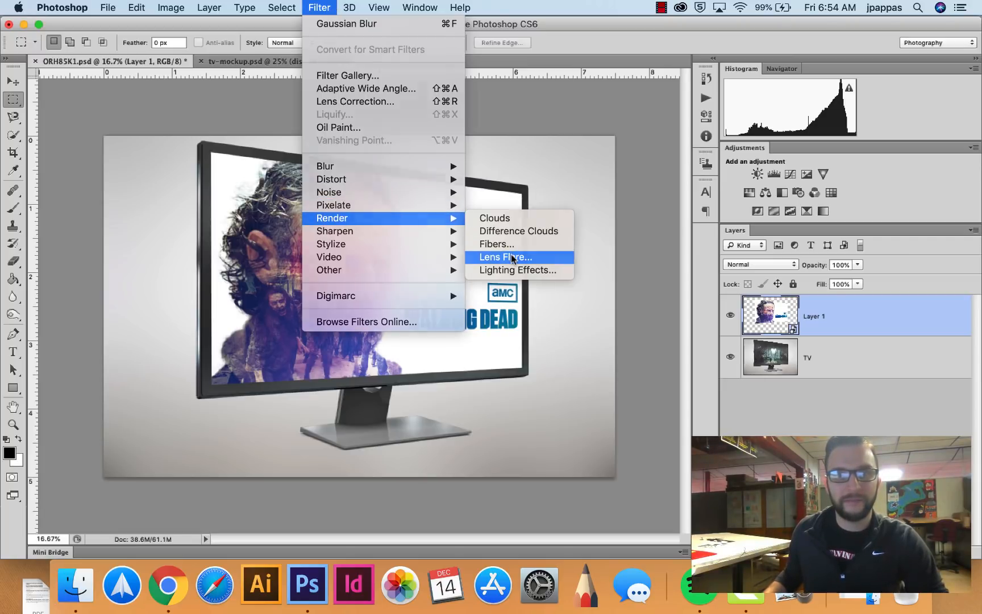
left_click(512, 257)
left_click_drag(577, 181, 562, 174)
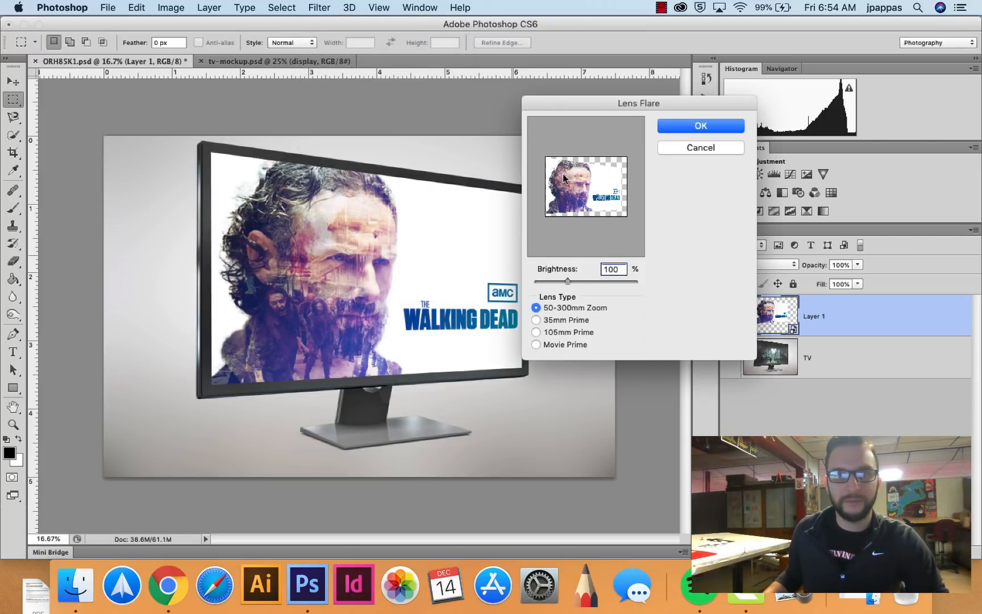
left_click(575, 280)
left_click(537, 320)
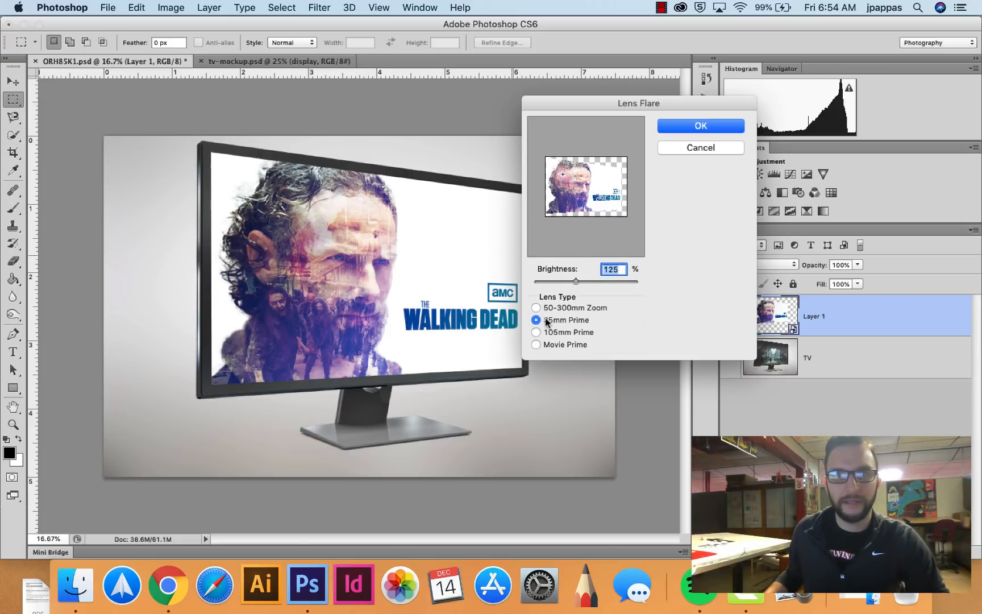
left_click(694, 125)
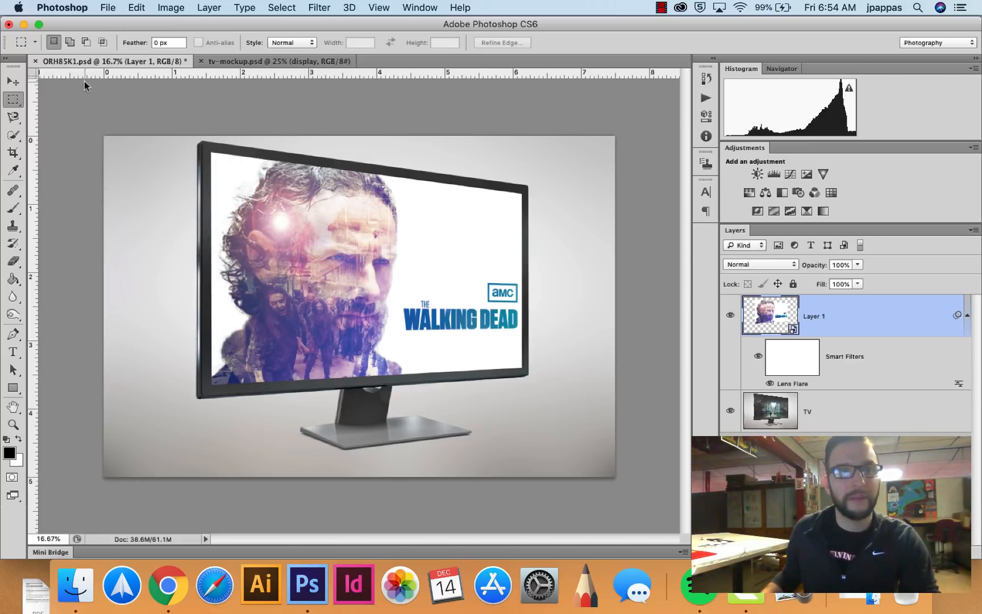
key("super+s")
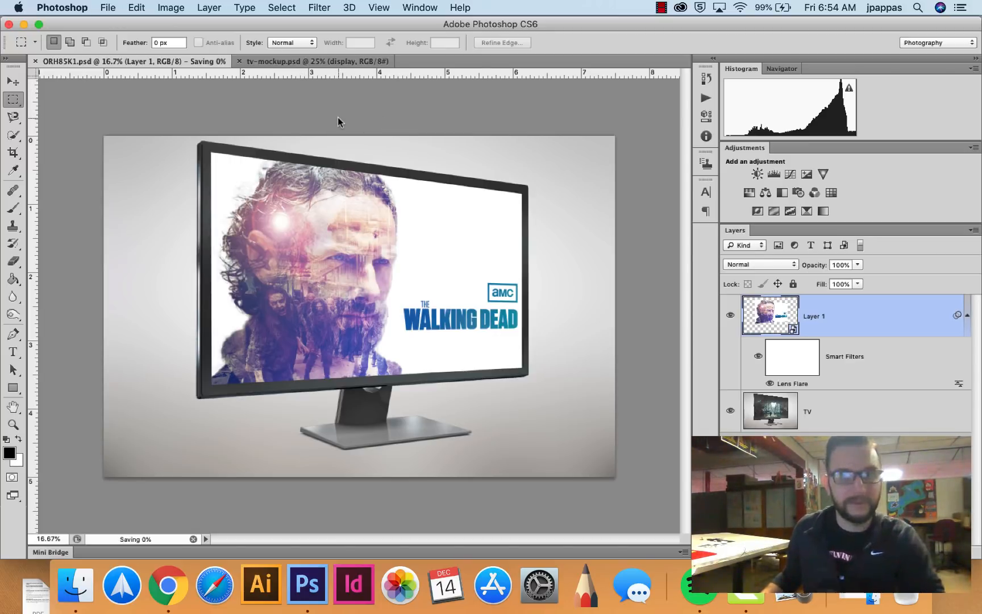